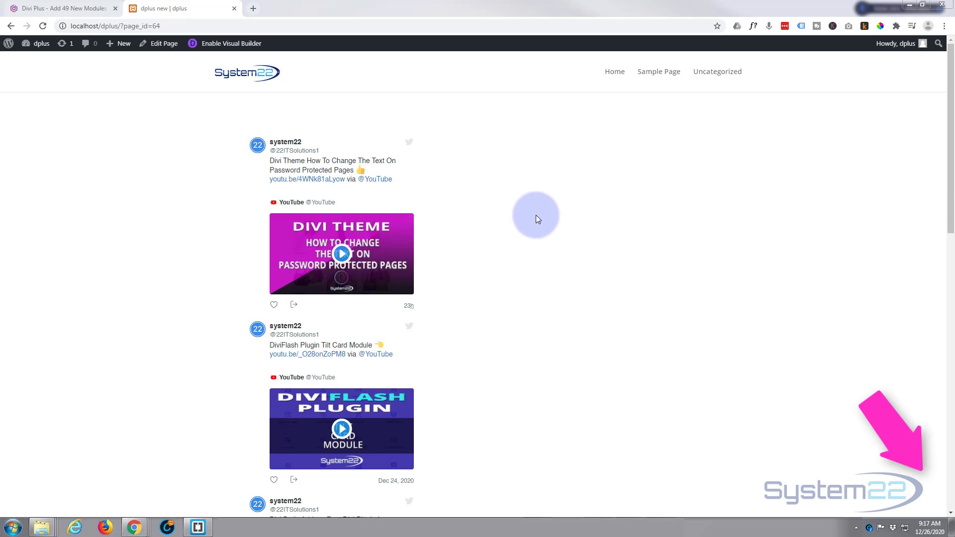
# Switch to the Divi Plus product page and browse its 49 modules and 4 extensions.
pyautogui.scroll(-8, 536, 213)
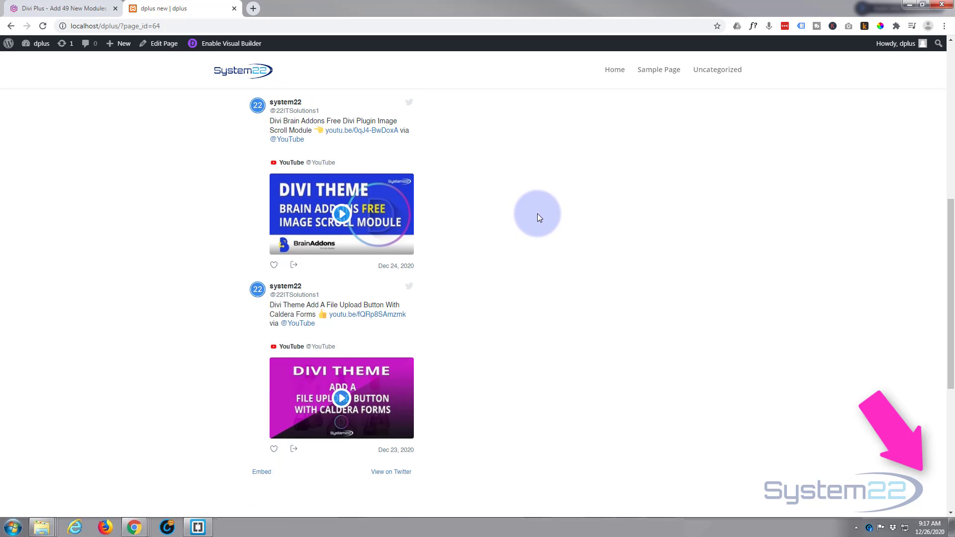
pyautogui.scroll(-3, 537, 213)
pyautogui.scroll(9, 538, 212)
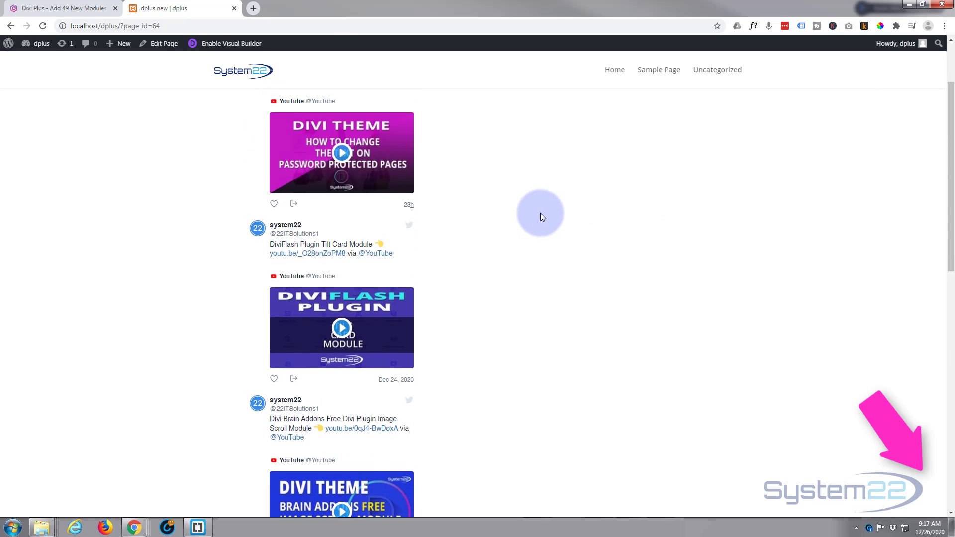
pyautogui.scroll(2, 540, 212)
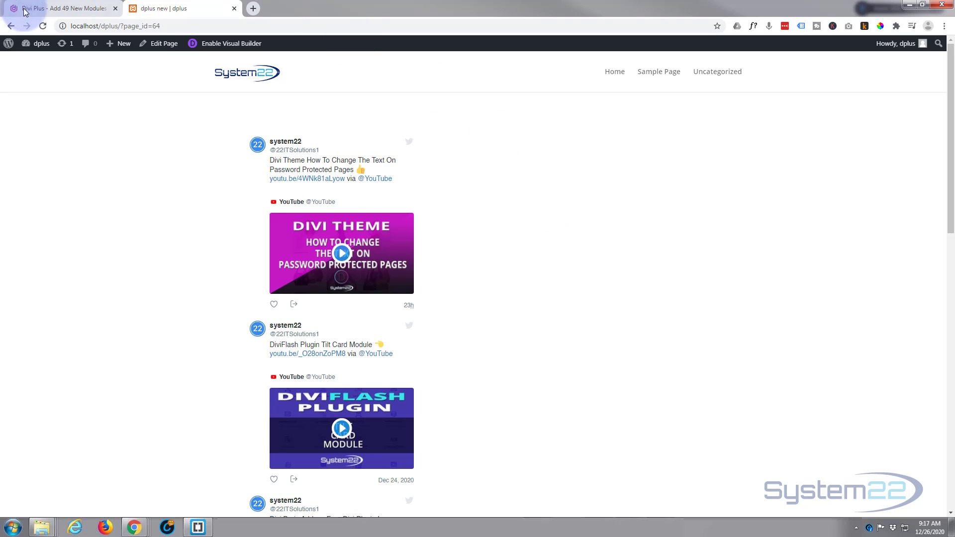
pyautogui.click(62, 6)
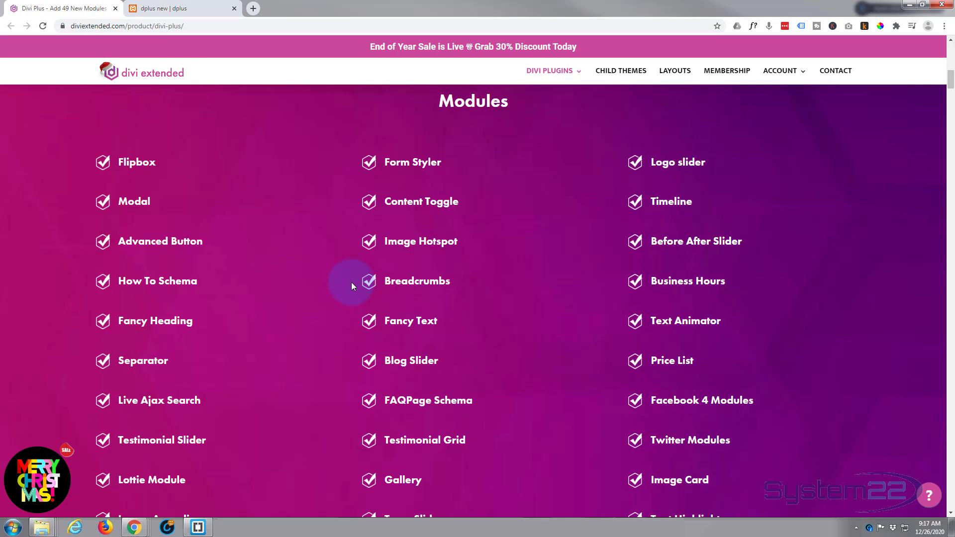
pyautogui.scroll(1, 514, 215)
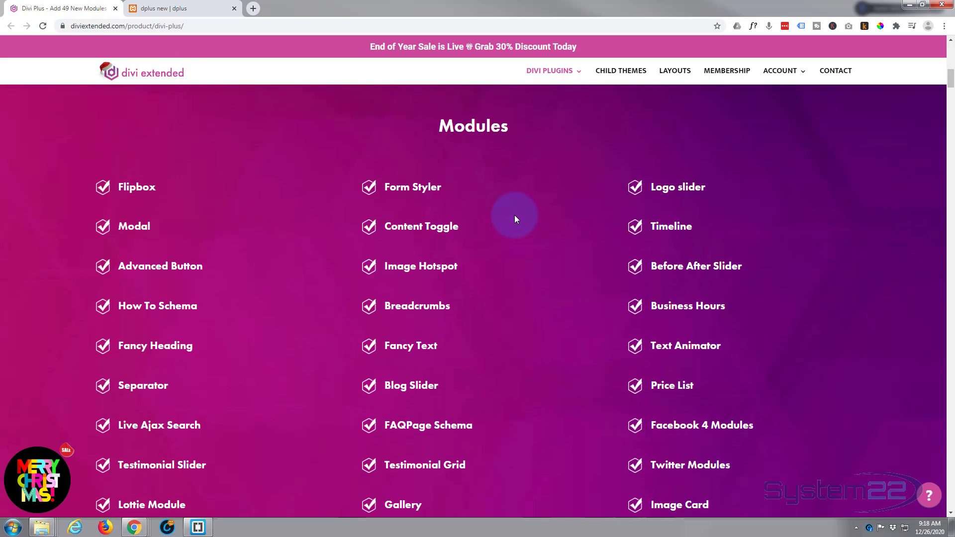
pyautogui.scroll(-4, 514, 215)
pyautogui.scroll(-2, 514, 215)
pyautogui.scroll(-2, 514, 214)
pyautogui.scroll(-2, 514, 215)
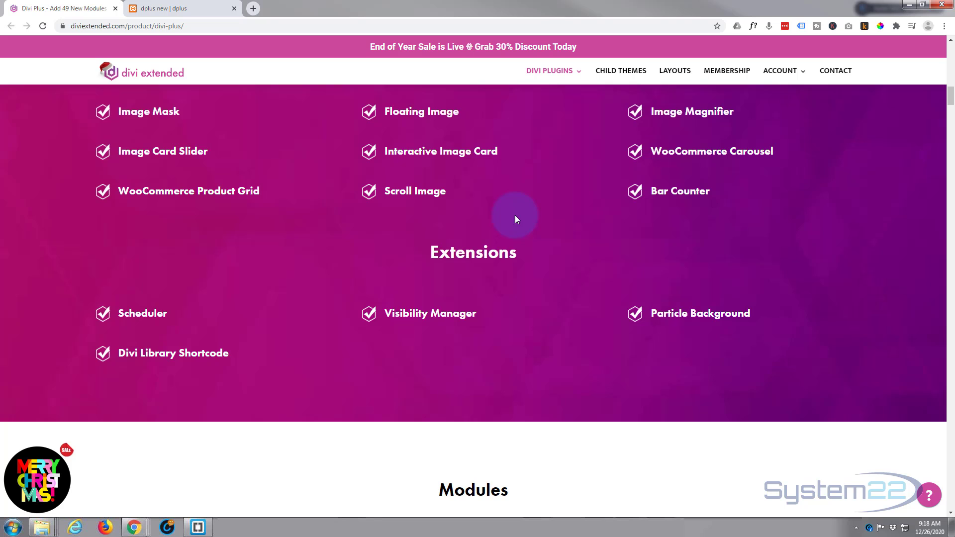
pyautogui.scroll(7, 514, 215)
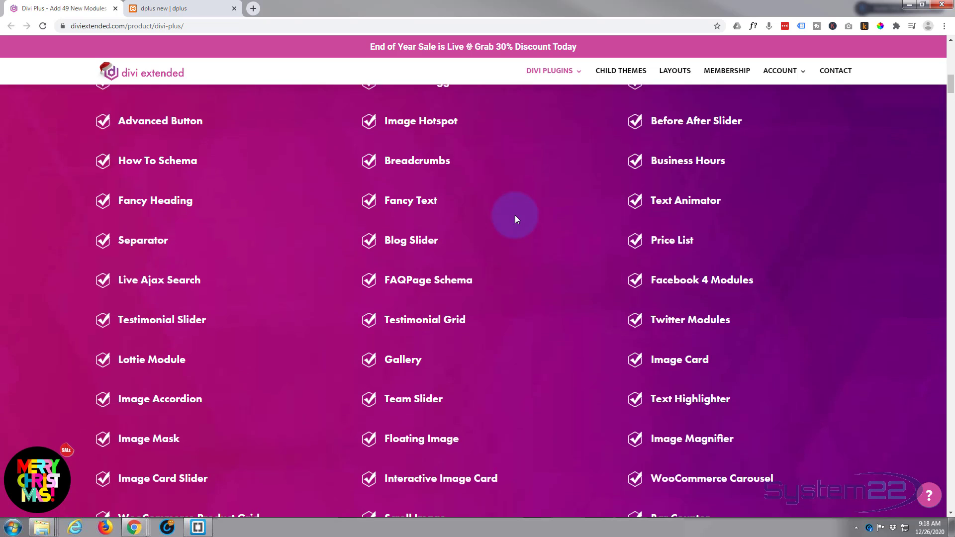
pyautogui.scroll(5, 515, 215)
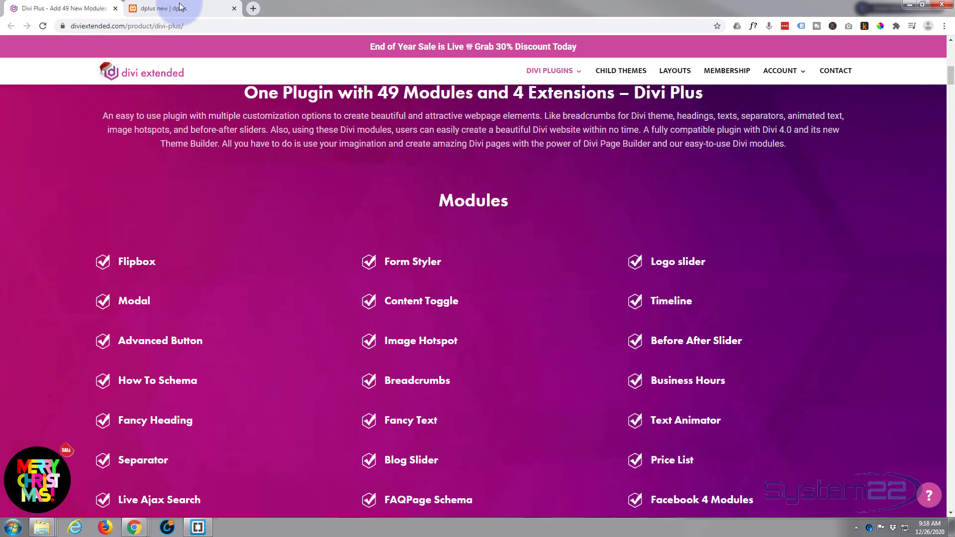
# Open the local page in the Visual Builder and delete its old Twitter feed module.
pyautogui.click(160, 7)
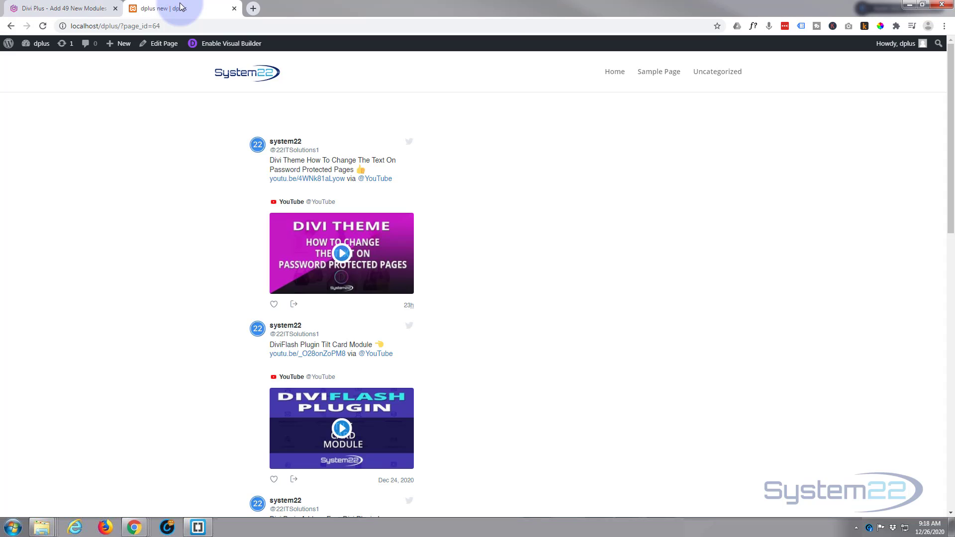
pyautogui.click(230, 45)
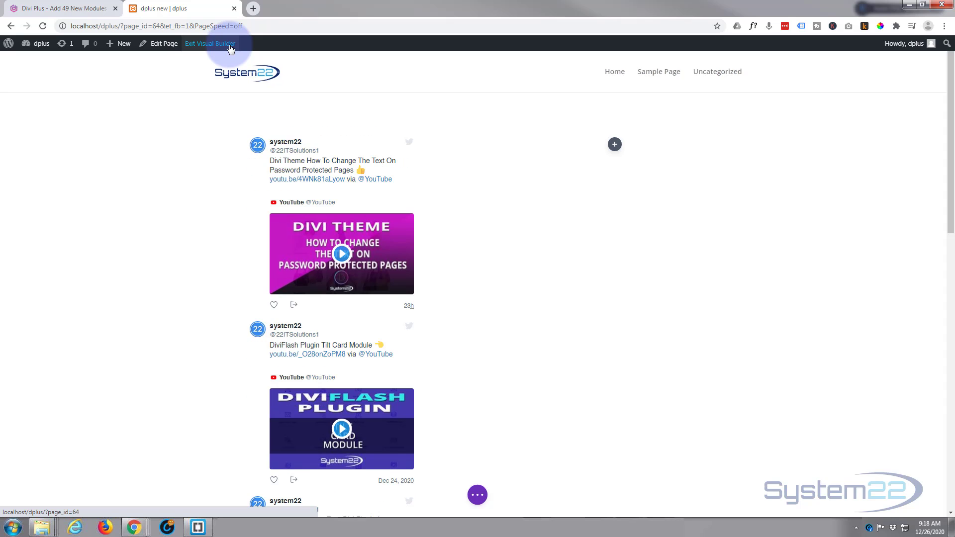
pyautogui.moveTo(92, 196)
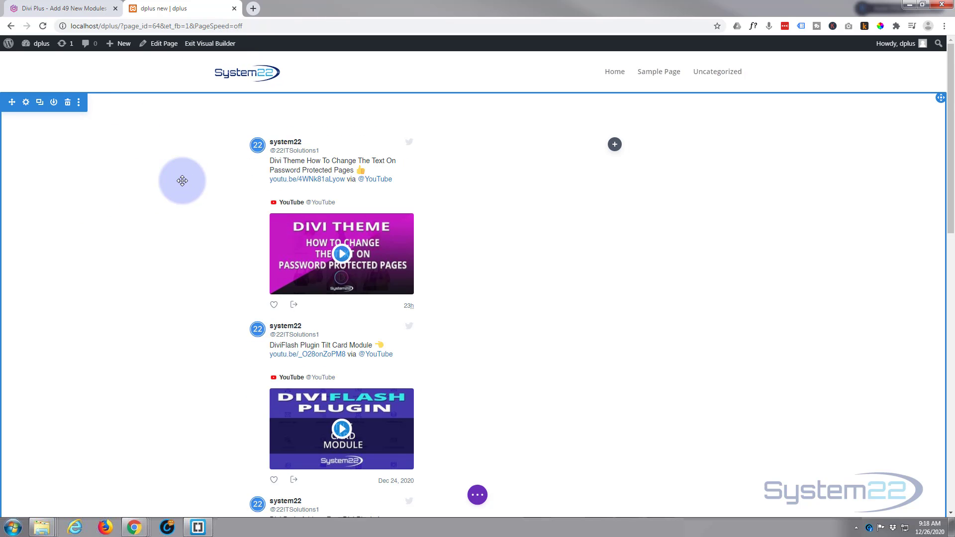
pyautogui.moveTo(405, 179)
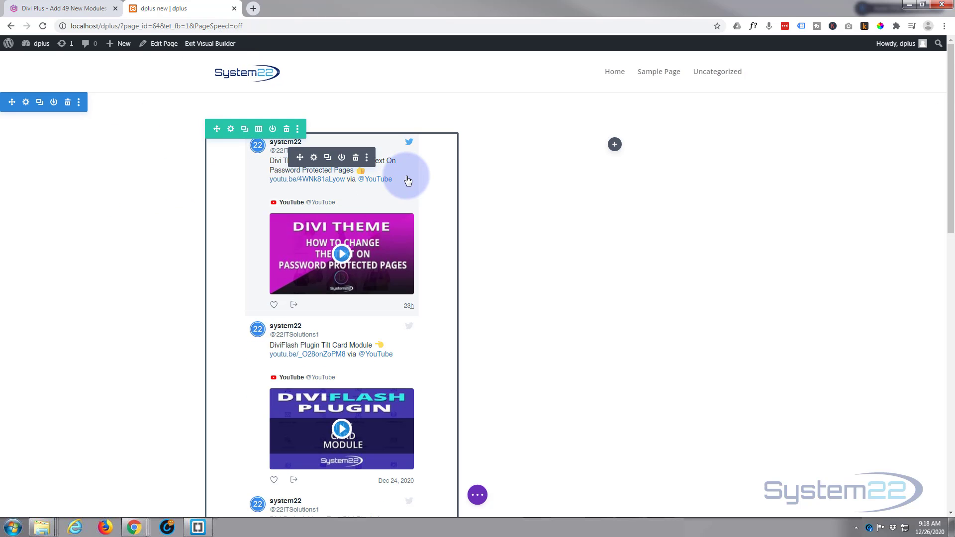
pyautogui.click(355, 158)
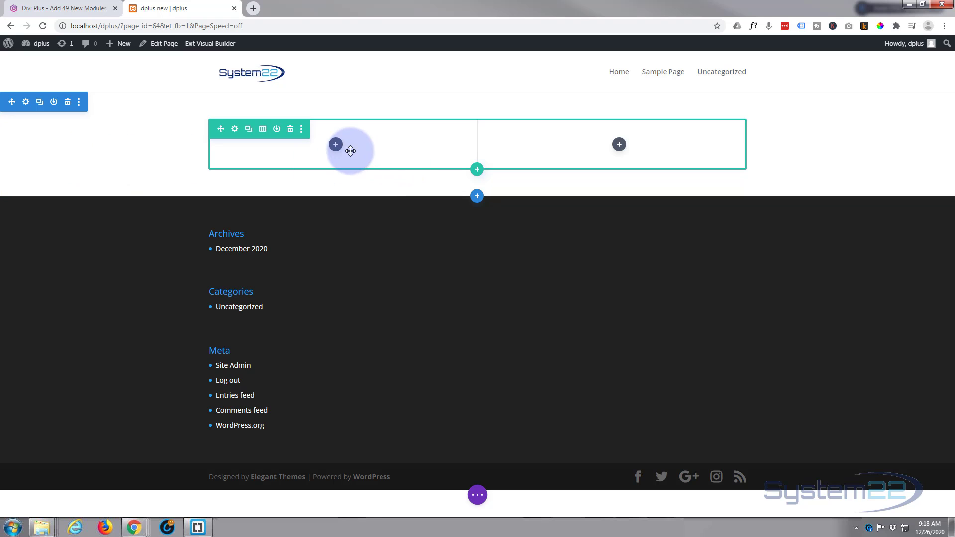
# Insert a DP Twitter Timeline module from the Insert Module list into the left column.
pyautogui.click(336, 145)
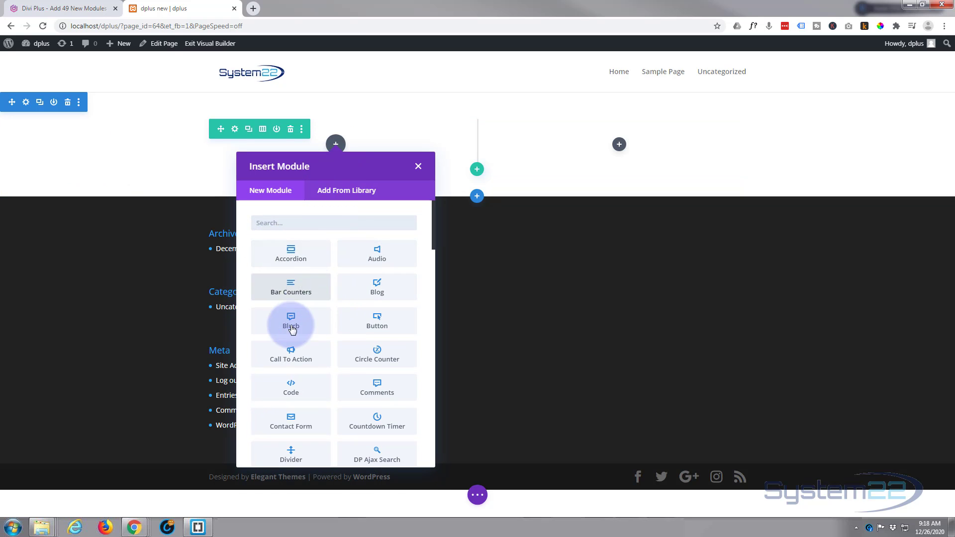
pyautogui.scroll(-4, 307, 304)
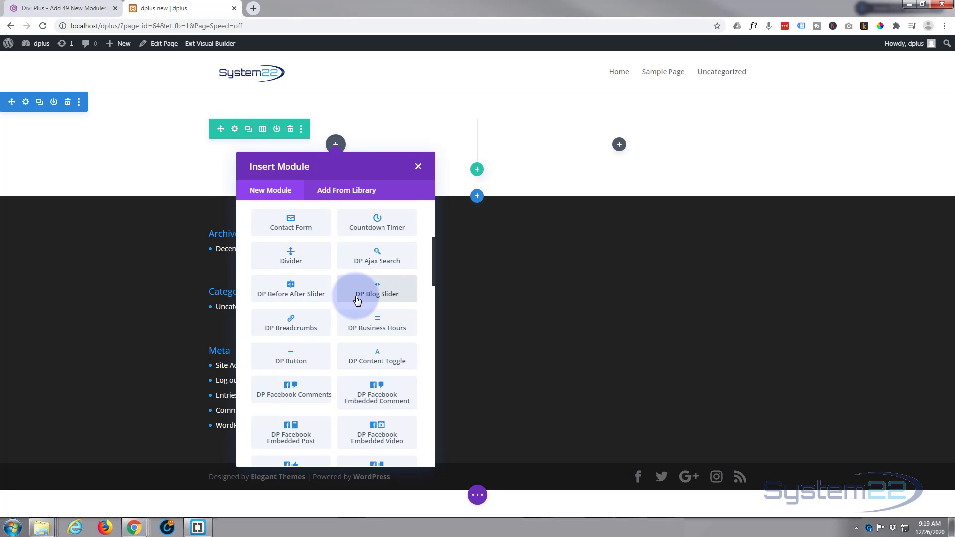
pyautogui.scroll(-2, 299, 354)
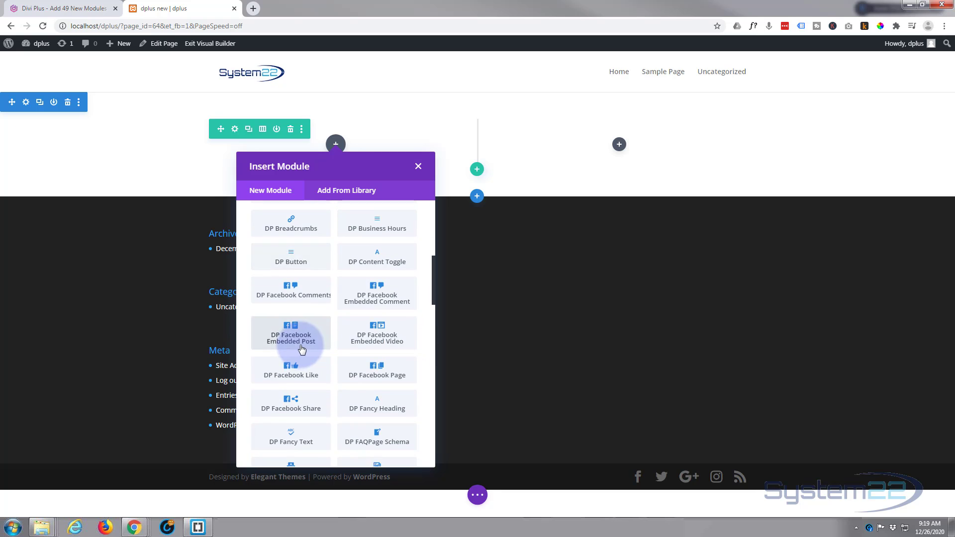
pyautogui.scroll(-1, 303, 294)
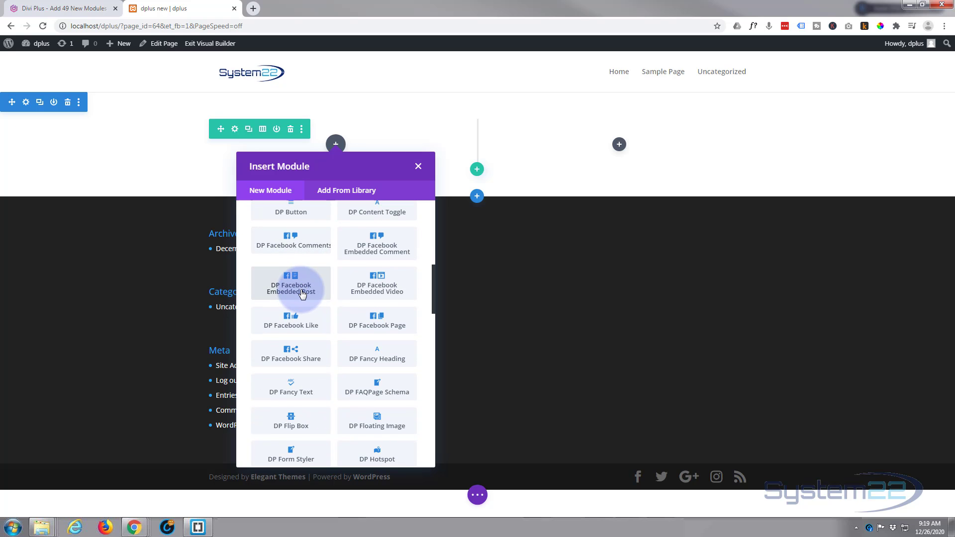
pyautogui.scroll(-3, 302, 293)
pyautogui.scroll(-1, 302, 293)
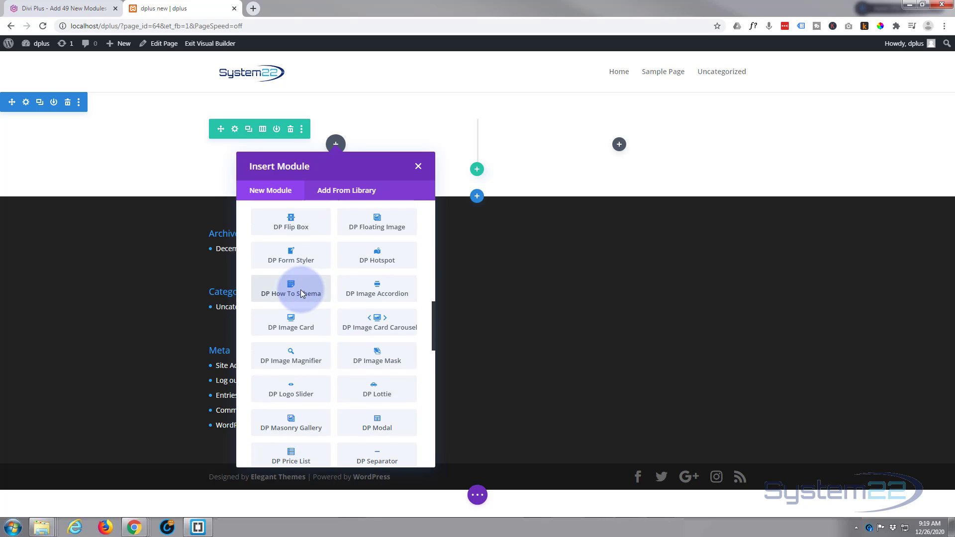
pyautogui.scroll(-2, 302, 294)
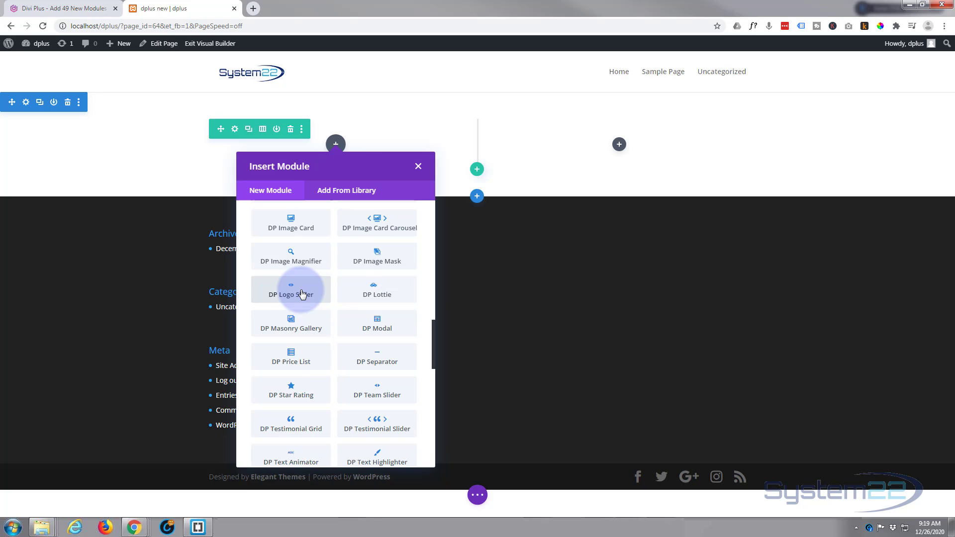
pyautogui.scroll(-5, 302, 293)
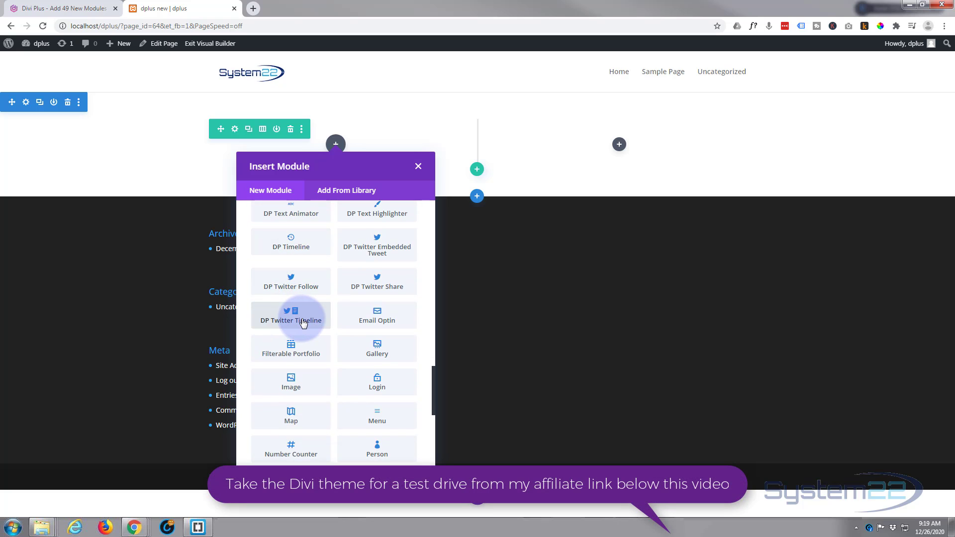
pyautogui.click(304, 322)
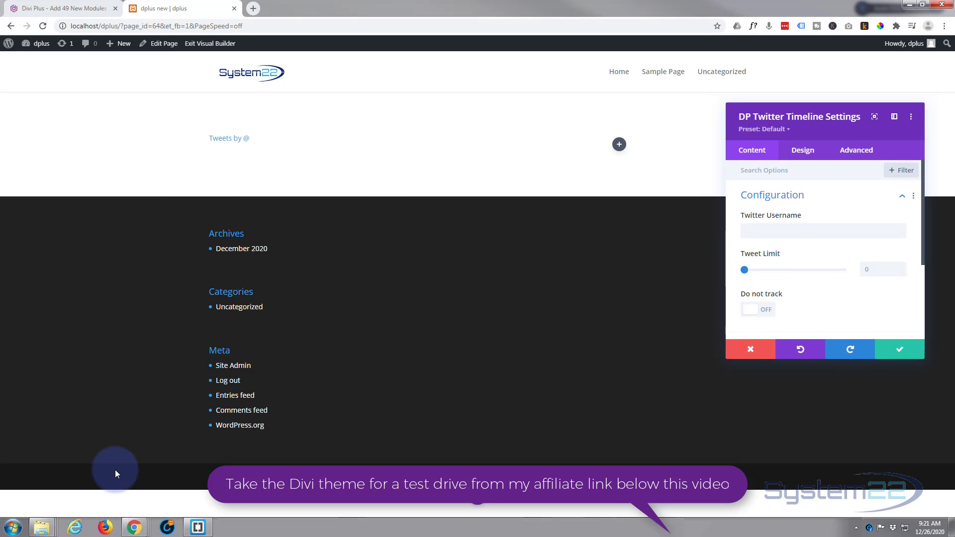
# Enter the channel's Twitter handle in Twitter Username, removing the leading @.
pyautogui.click(773, 233)
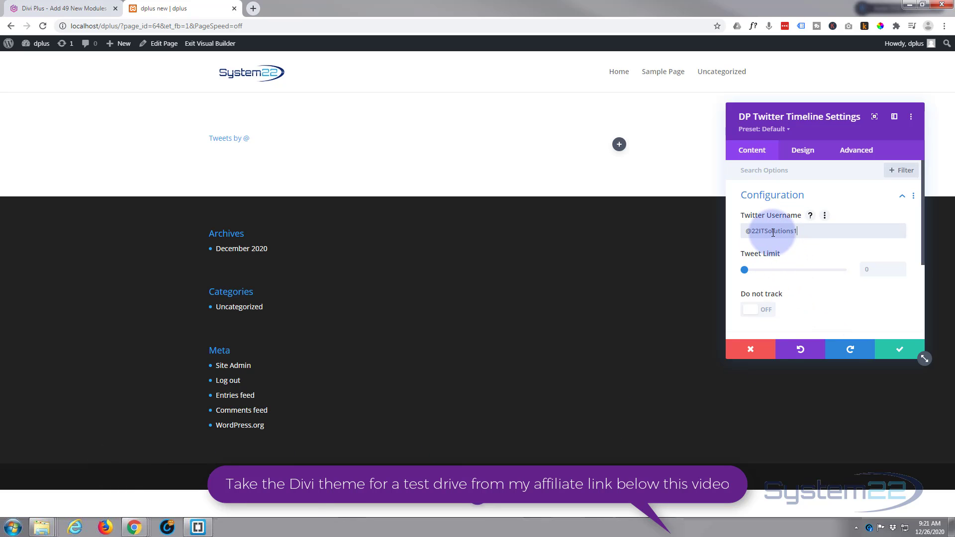
pyautogui.click(753, 232)
pyautogui.moveTo(753, 231); pyautogui.dragTo(744, 231)
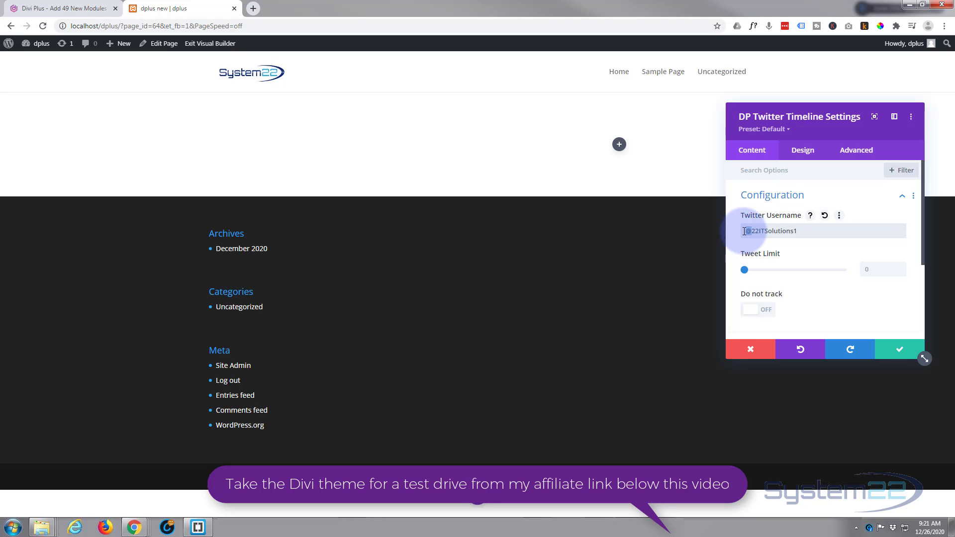
pyautogui.press('BackSpace')
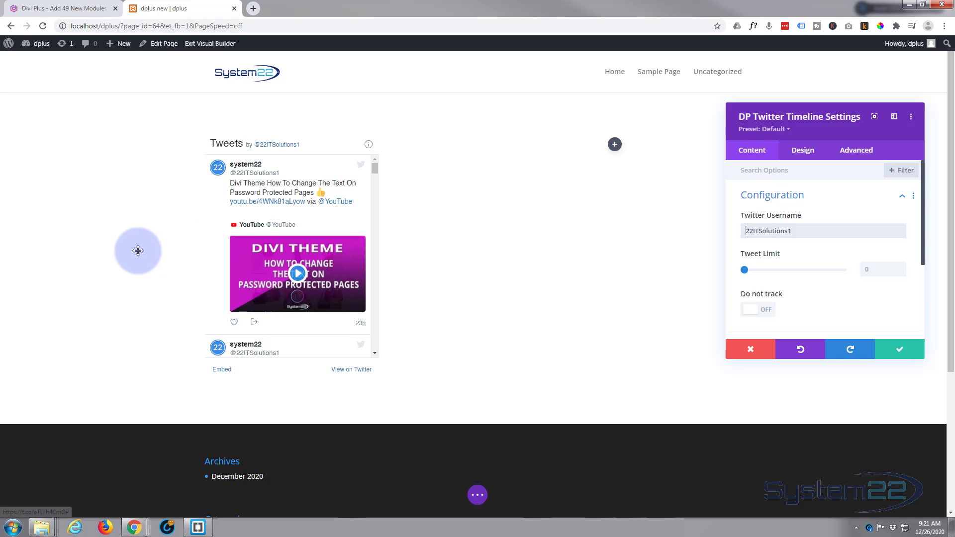
pyautogui.scroll(-3, 139, 254)
pyautogui.scroll(3, 138, 254)
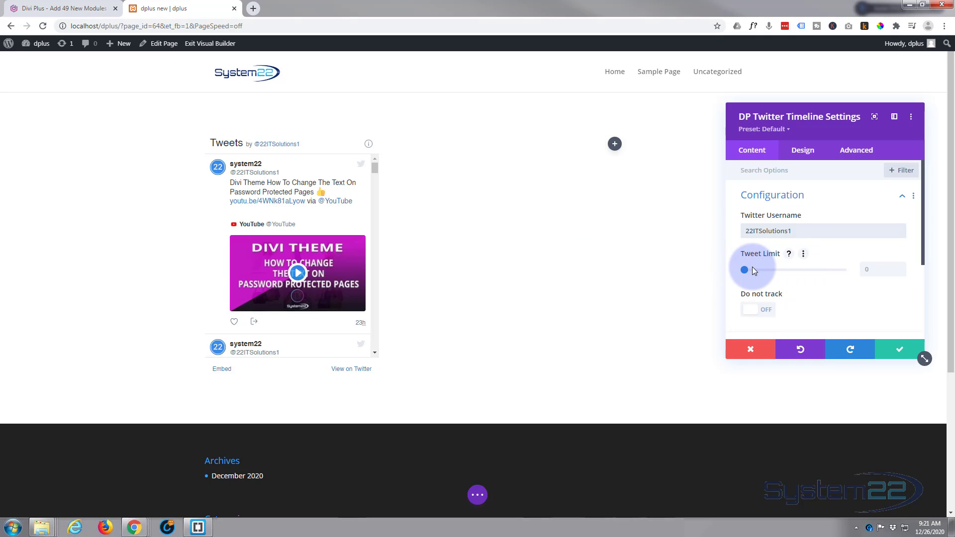
pyautogui.click(867, 268)
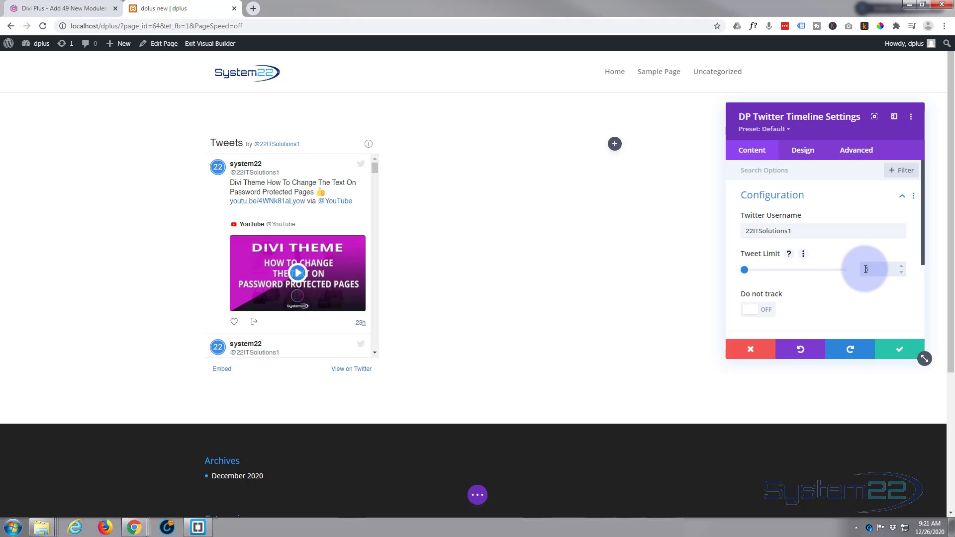
pyautogui.write('5')
pyautogui.click(912, 267)
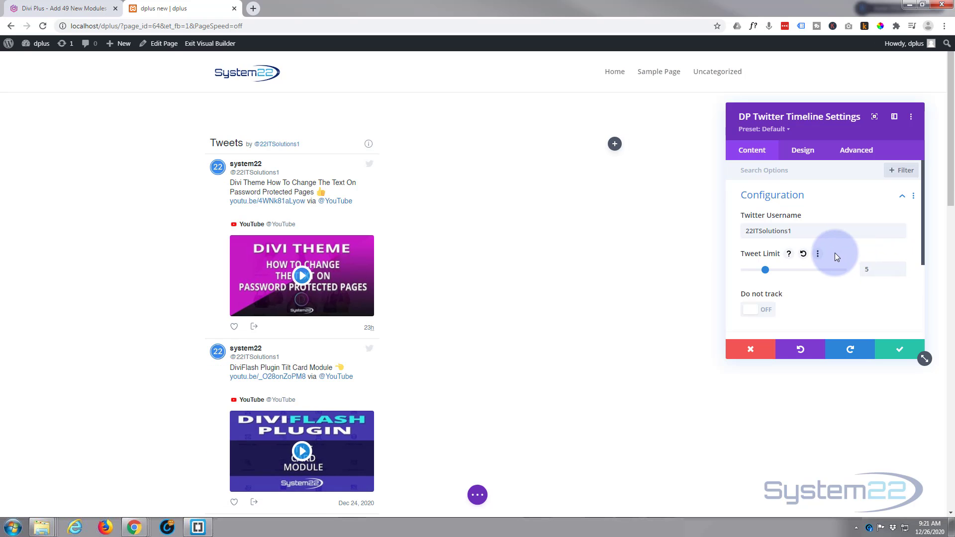
pyautogui.scroll(-2, 834, 252)
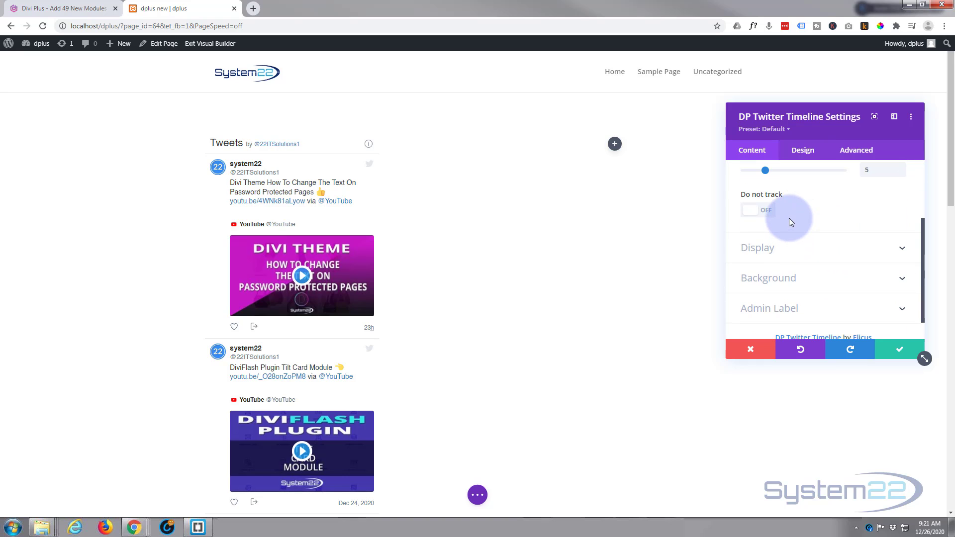
pyautogui.click(762, 213)
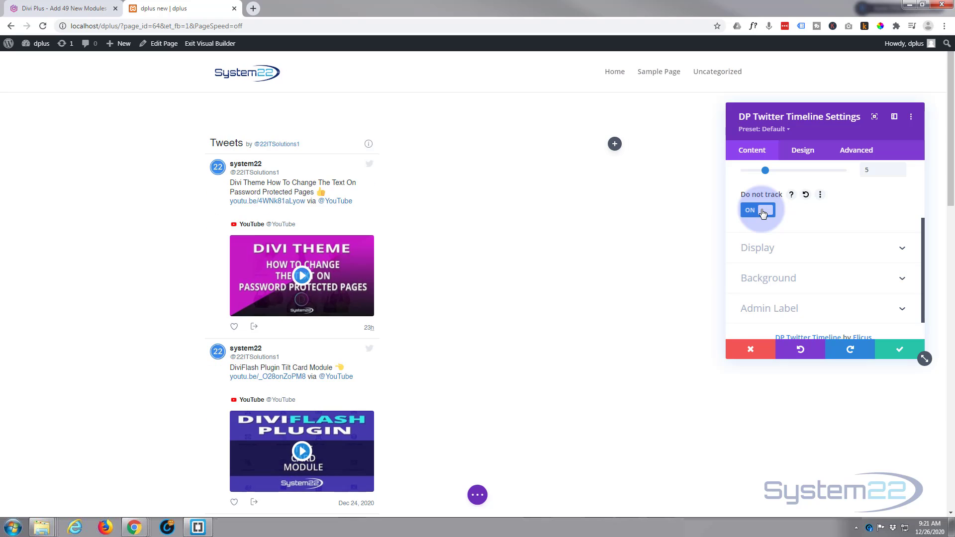
pyautogui.click(791, 195)
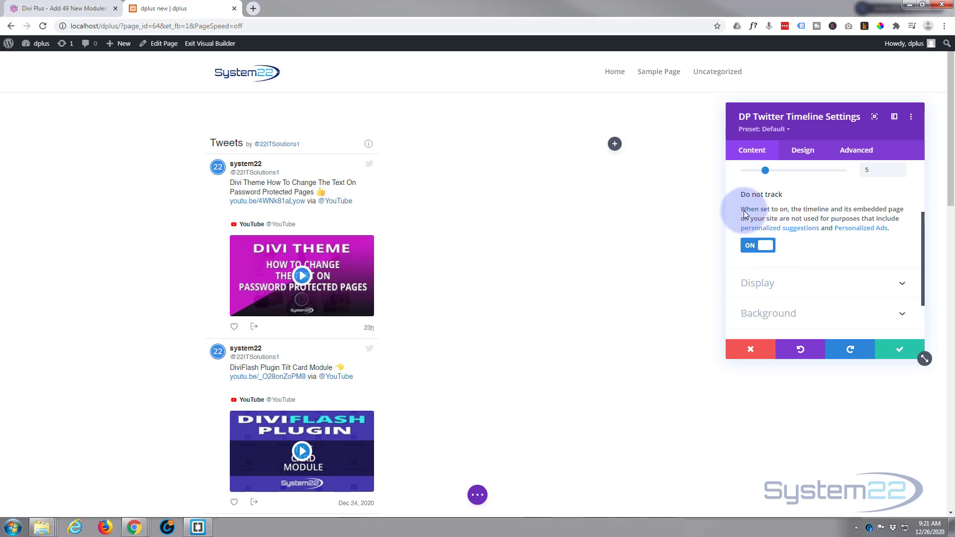
pyautogui.click(752, 247)
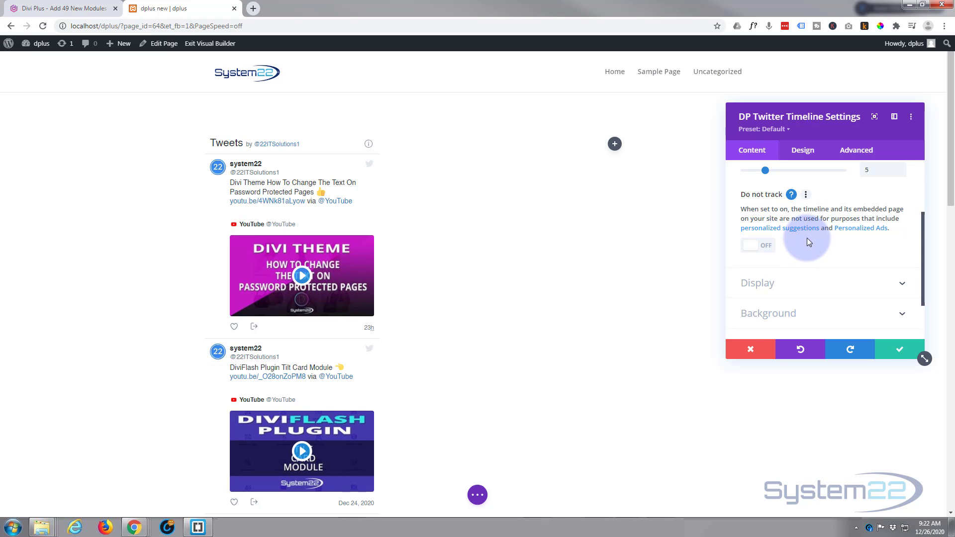
# Set the timeline's Display Theme to Dark.
pyautogui.scroll(-2, 804, 236)
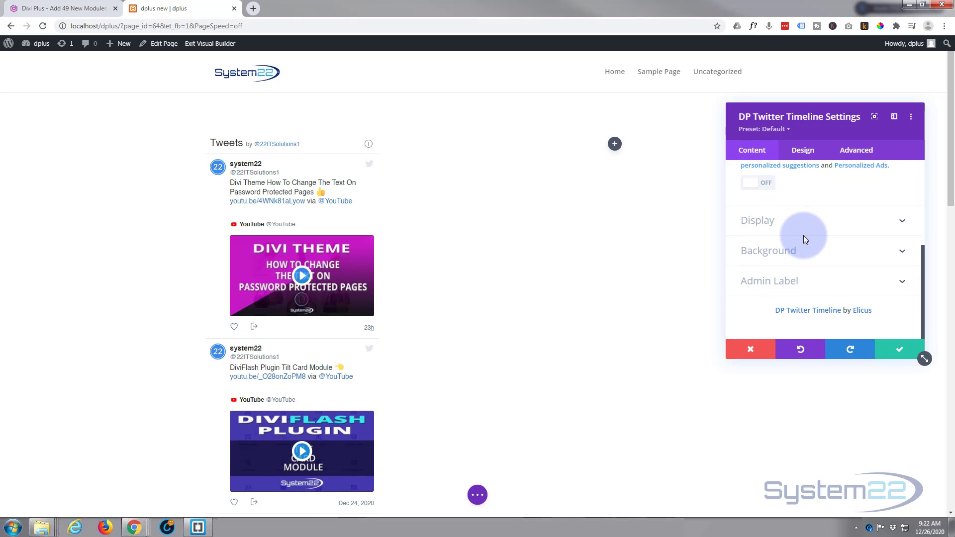
pyautogui.click(814, 222)
pyautogui.scroll(-1, 809, 215)
pyautogui.scroll(1, 810, 216)
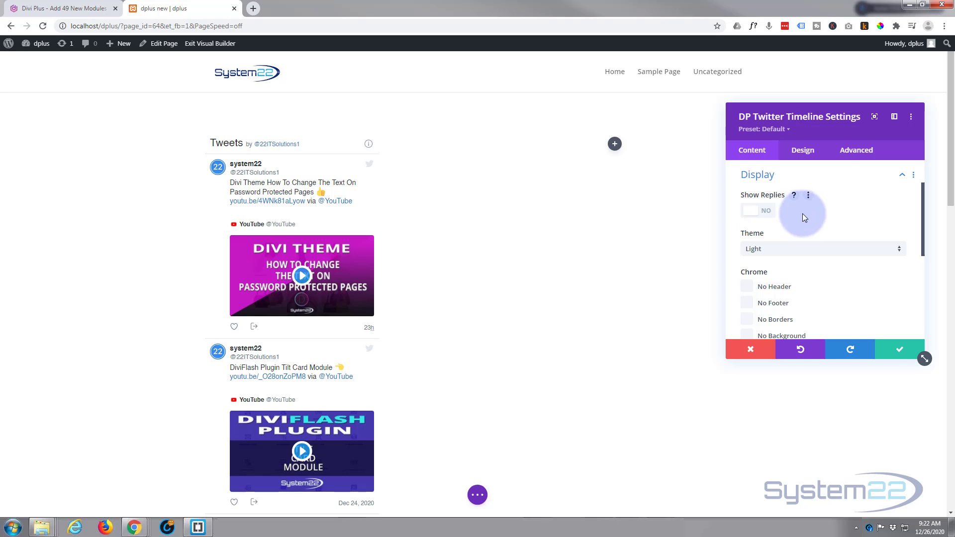
pyautogui.scroll(-1, 802, 213)
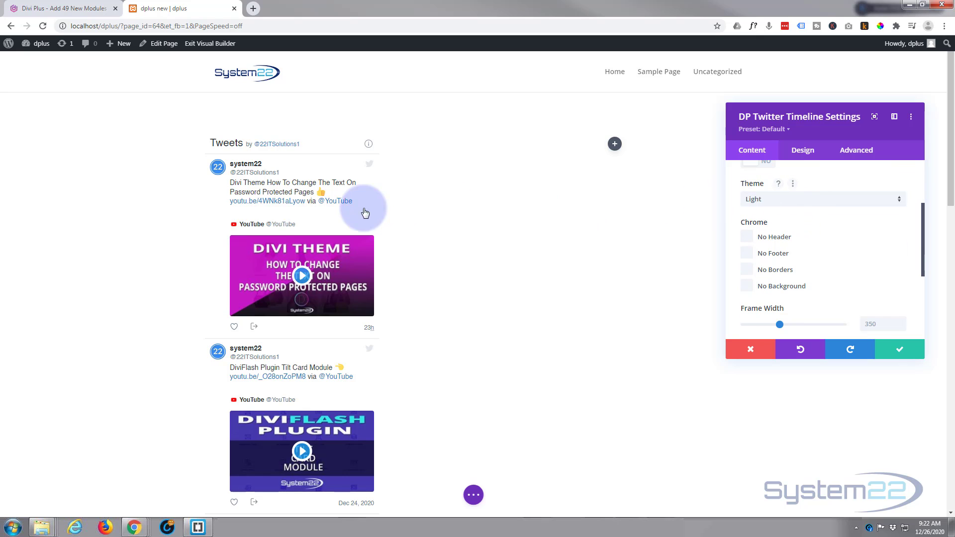
pyautogui.click(820, 203)
pyautogui.click(767, 225)
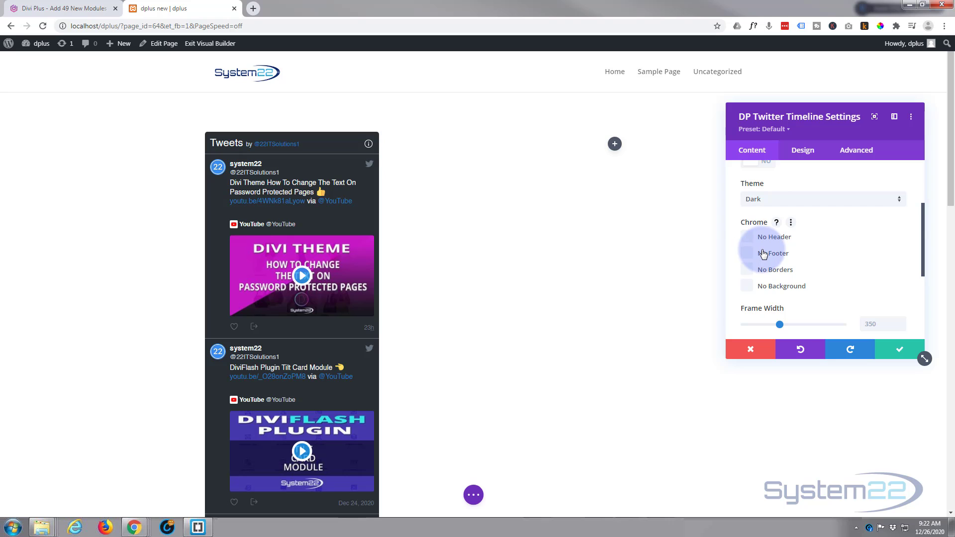
# Tick No Header, No Footer, No Borders and No Background under Chrome.
pyautogui.click(748, 238)
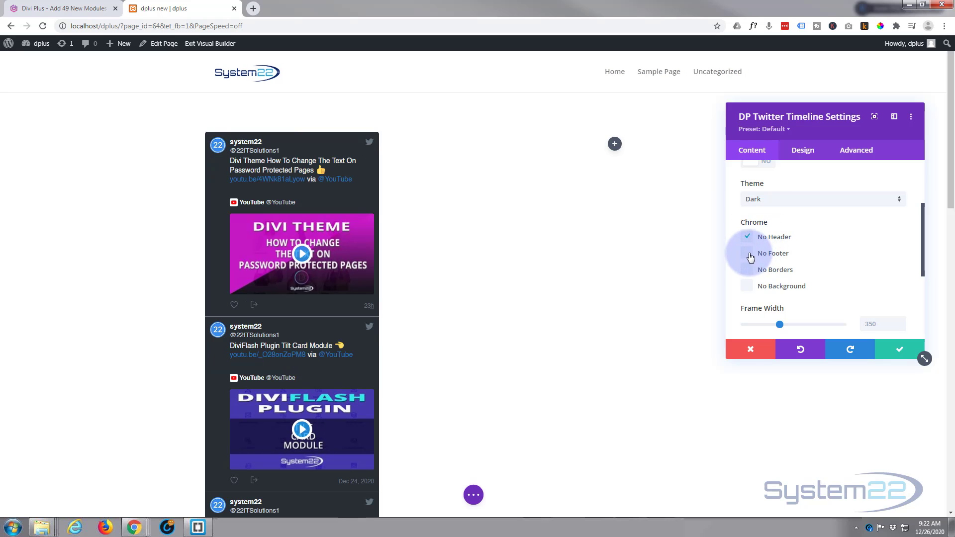
pyautogui.click(747, 254)
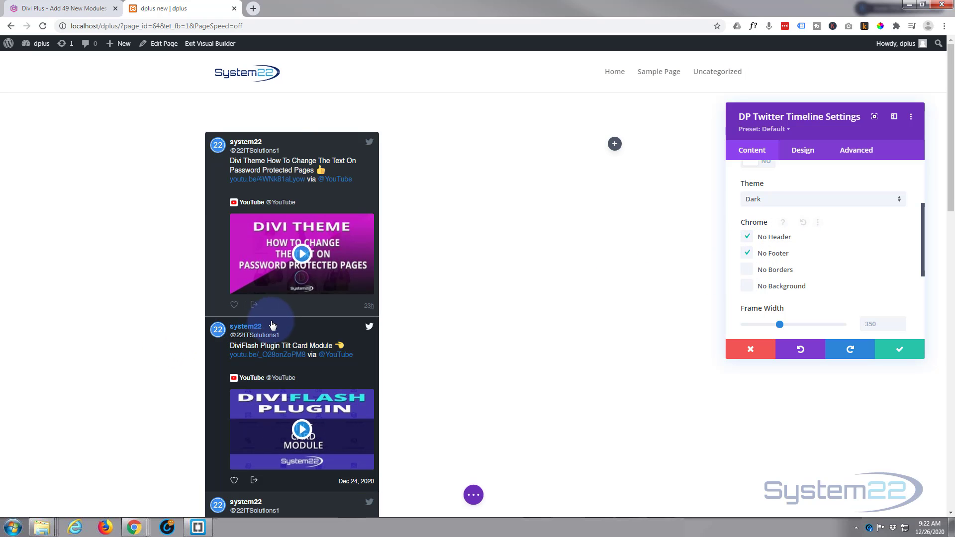
pyautogui.click(747, 271)
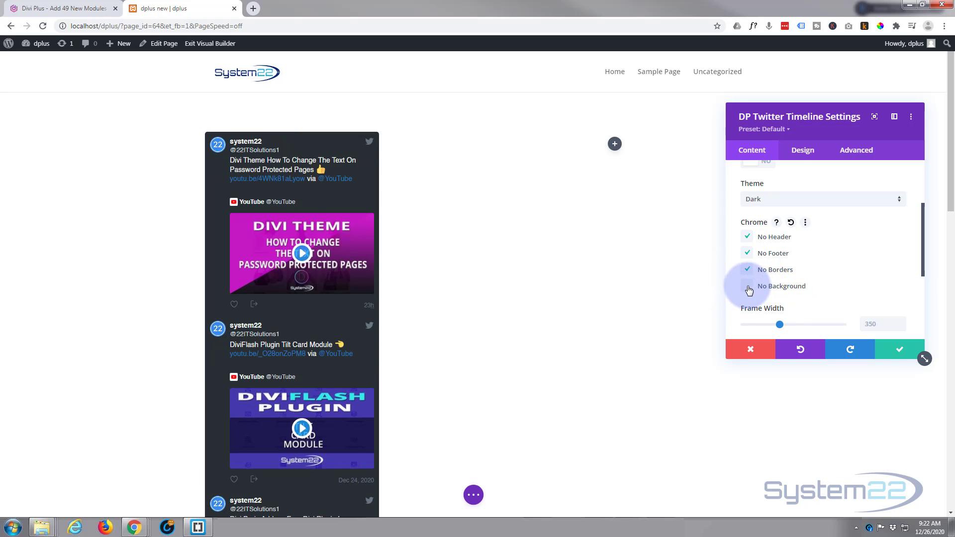
pyautogui.click(747, 287)
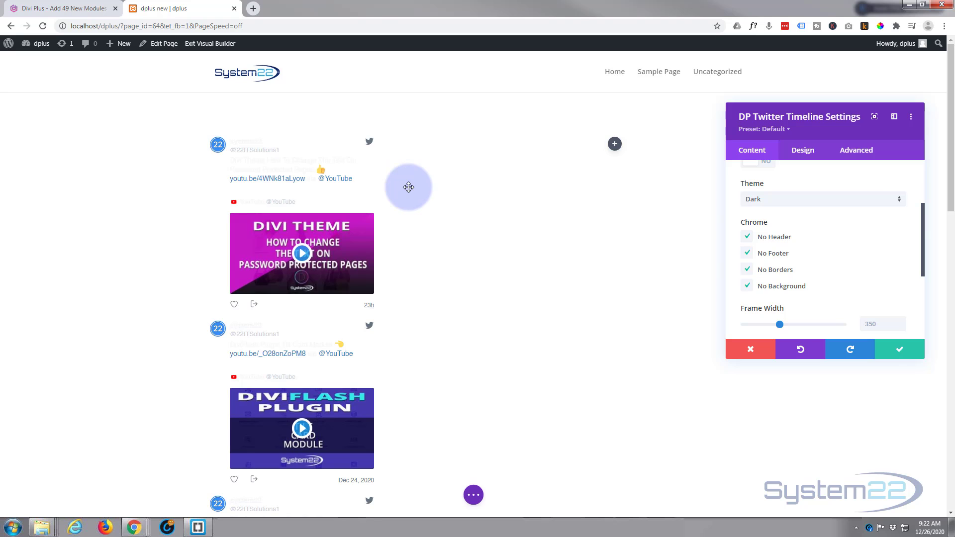
pyautogui.scroll(-2, 815, 254)
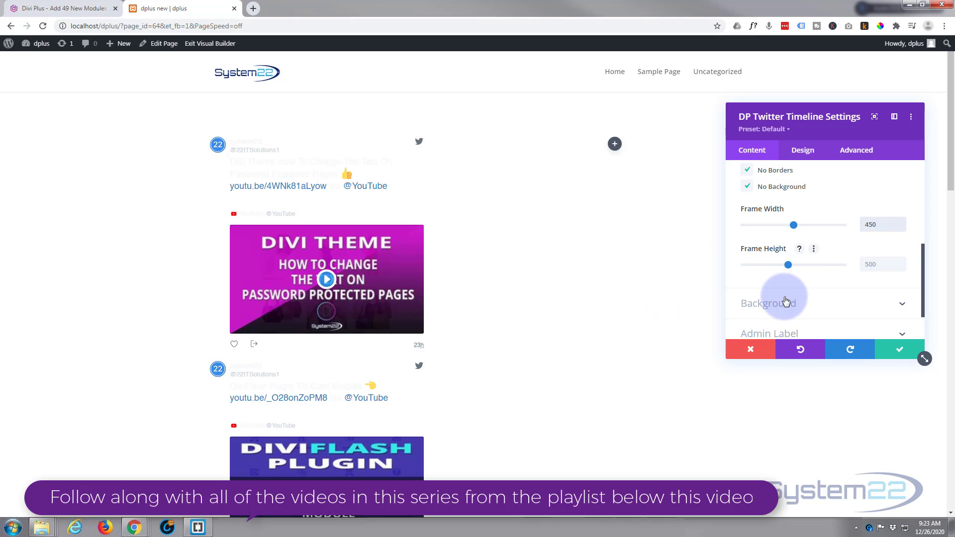
# Set the Timeline Background colour to blue #0c71c3.
pyautogui.click(792, 304)
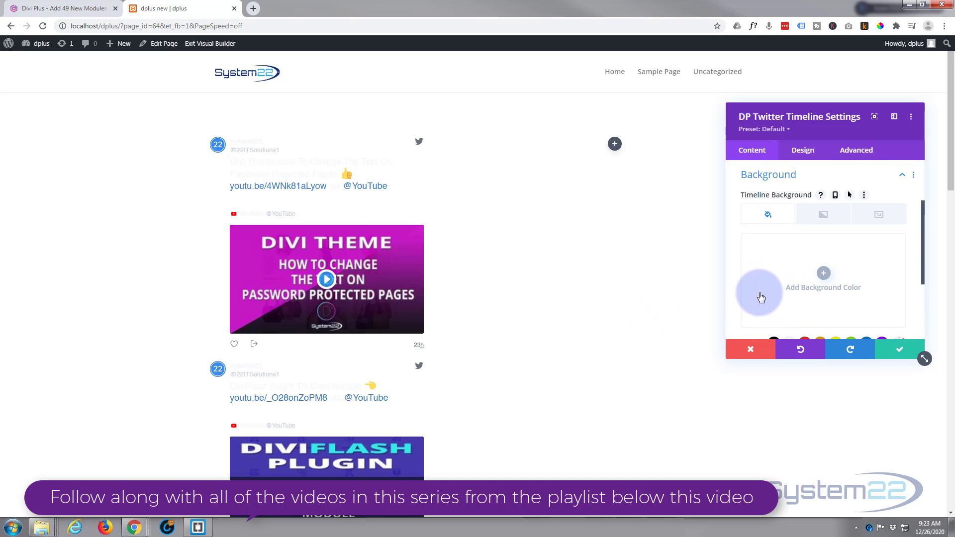
pyautogui.scroll(-1, 757, 294)
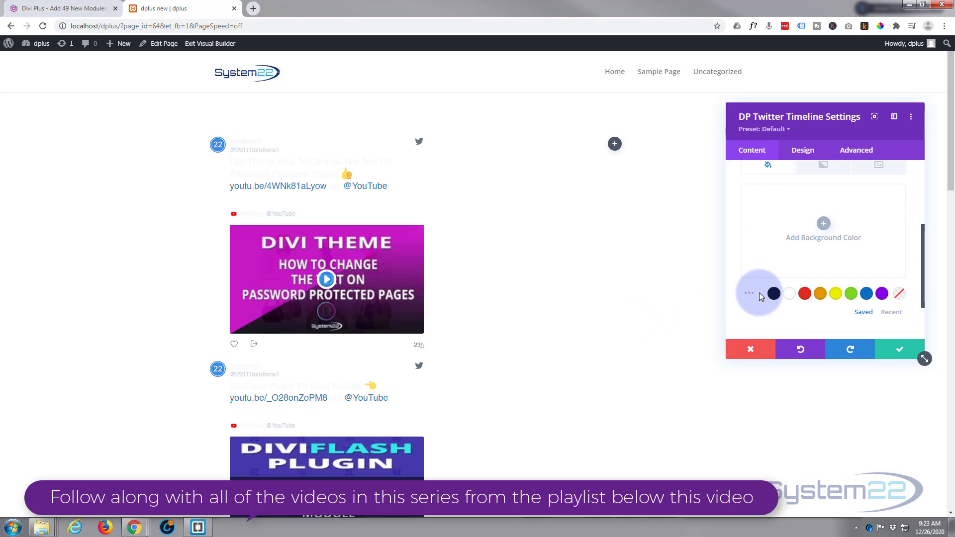
pyautogui.click(866, 294)
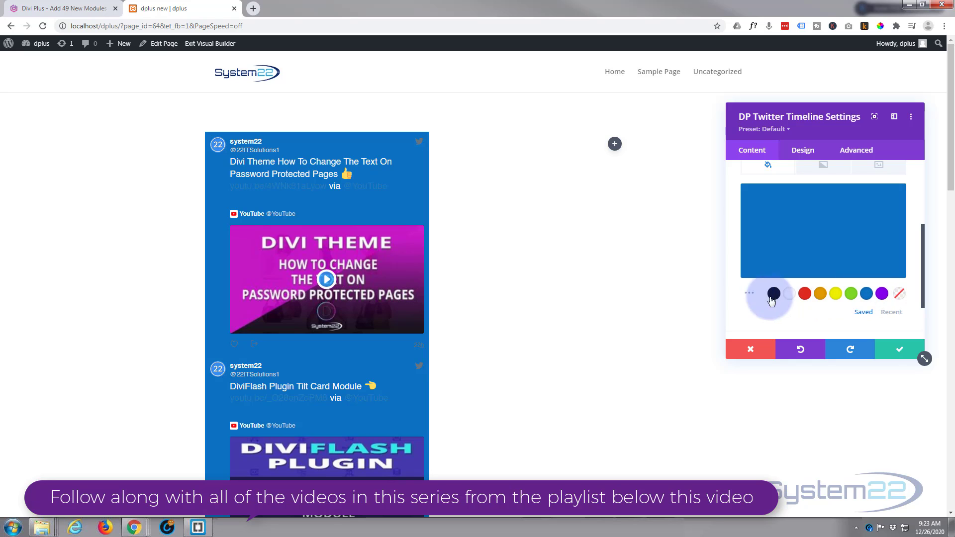
# Make the timeline background transparent and switch the Display Theme back to Light.
pyautogui.click(898, 293)
pyautogui.scroll(3, 778, 307)
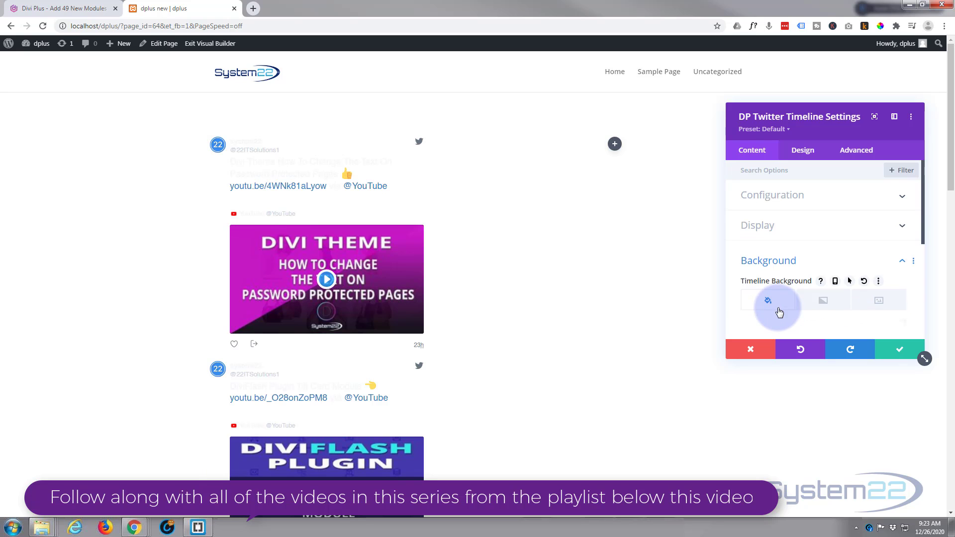
pyautogui.click(828, 224)
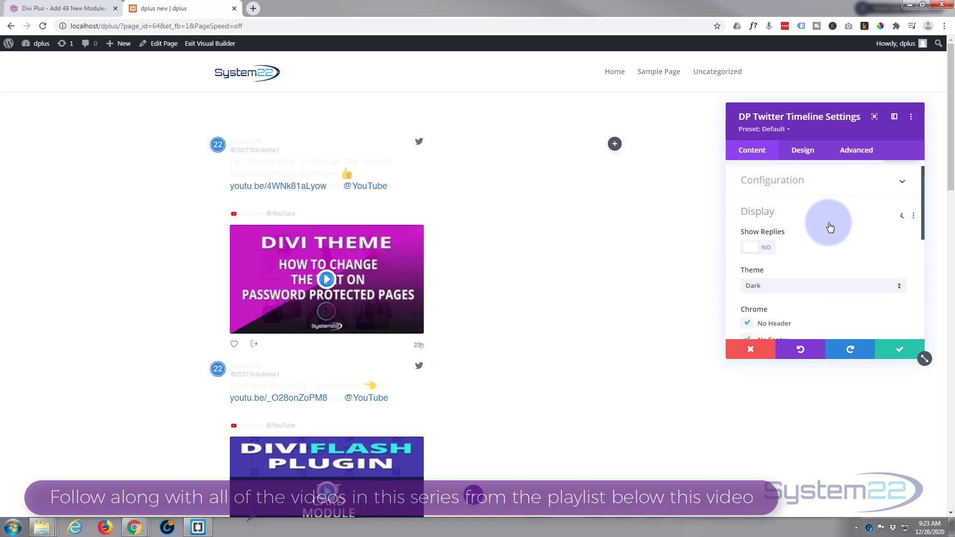
pyautogui.scroll(-1, 821, 228)
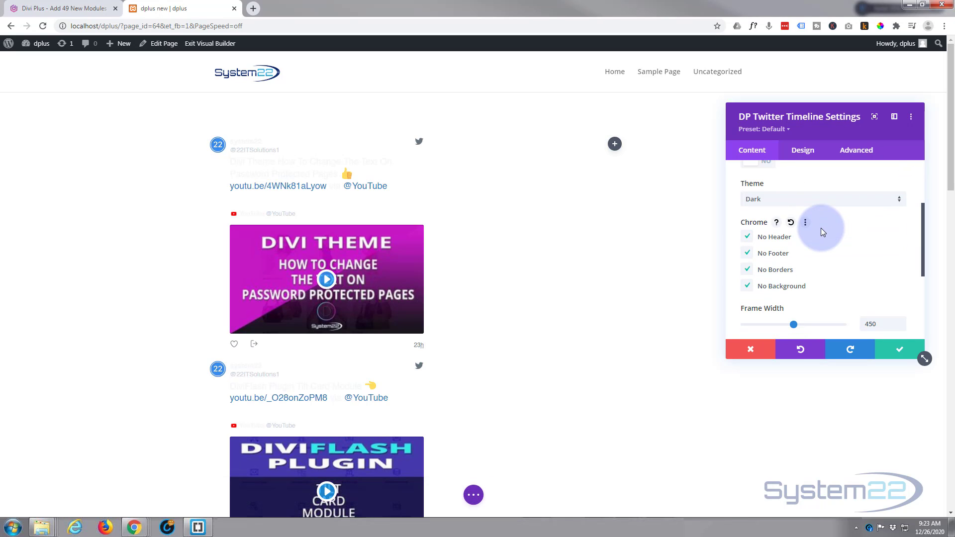
pyautogui.click(799, 199)
pyautogui.click(792, 209)
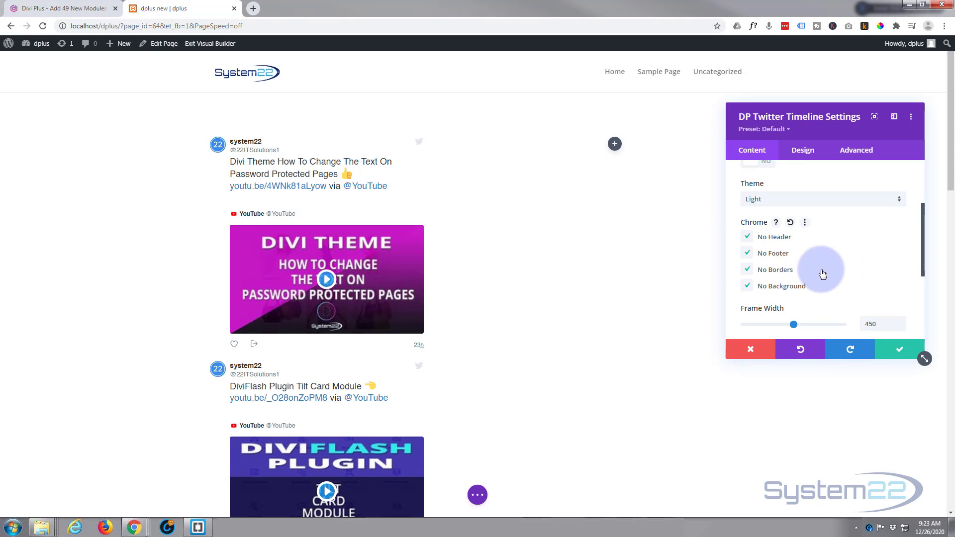
pyautogui.scroll(-9, 549, 281)
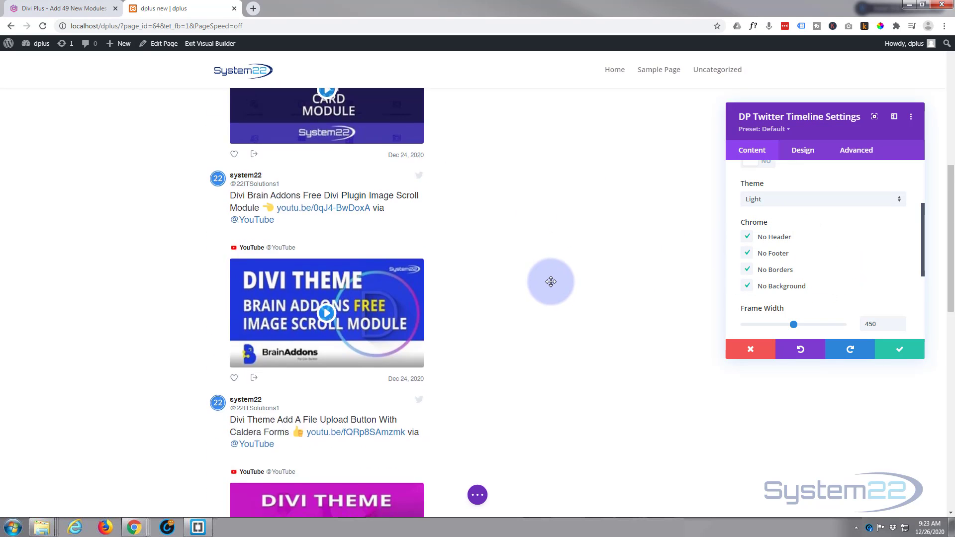
pyautogui.scroll(-3, 839, 277)
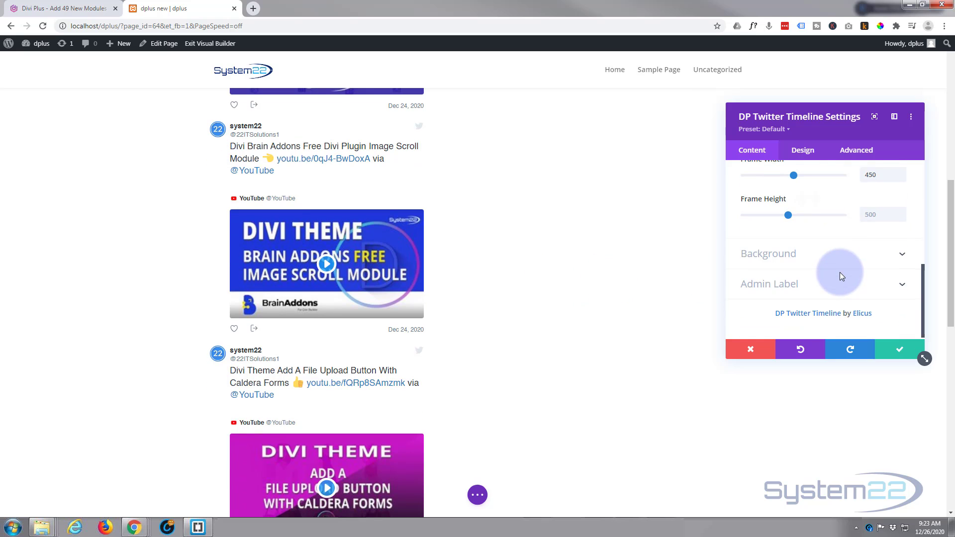
# In the Design tab, try center and right alignment, leaving the timeline left-aligned.
pyautogui.click(802, 151)
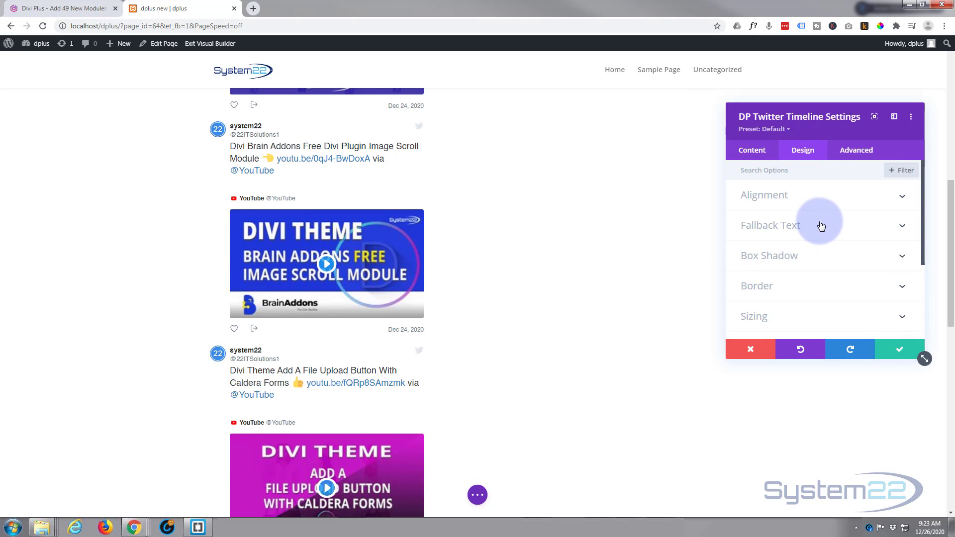
pyautogui.click(829, 195)
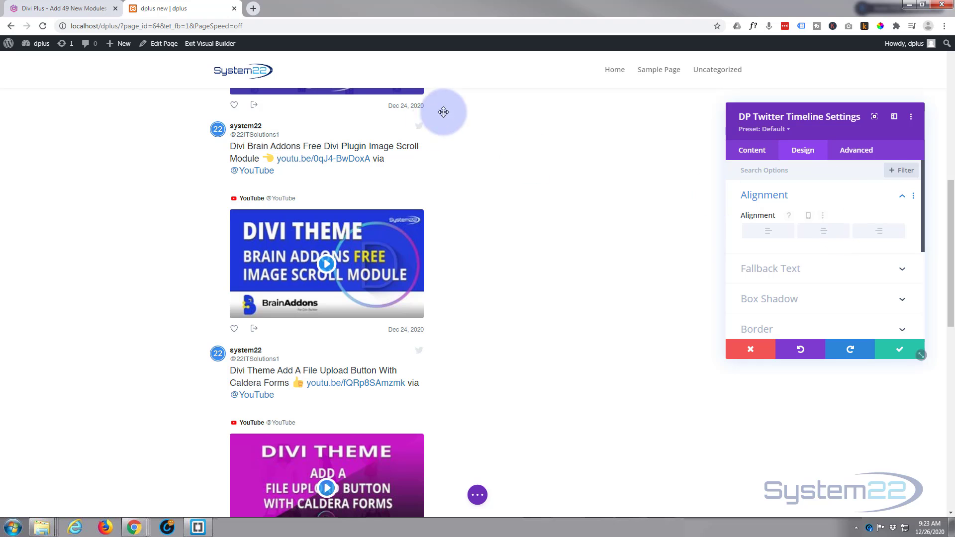
pyautogui.click(819, 240)
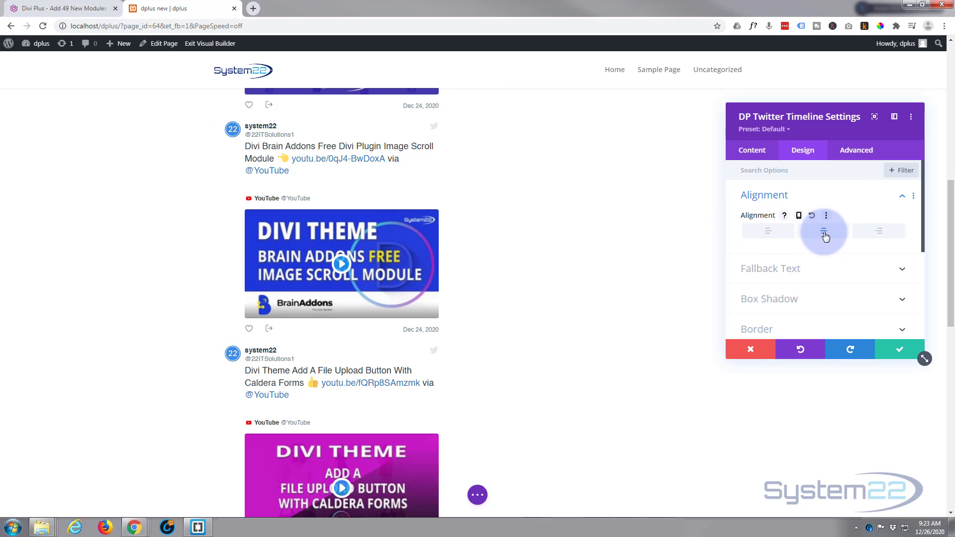
pyautogui.click(879, 231)
pyautogui.click(765, 232)
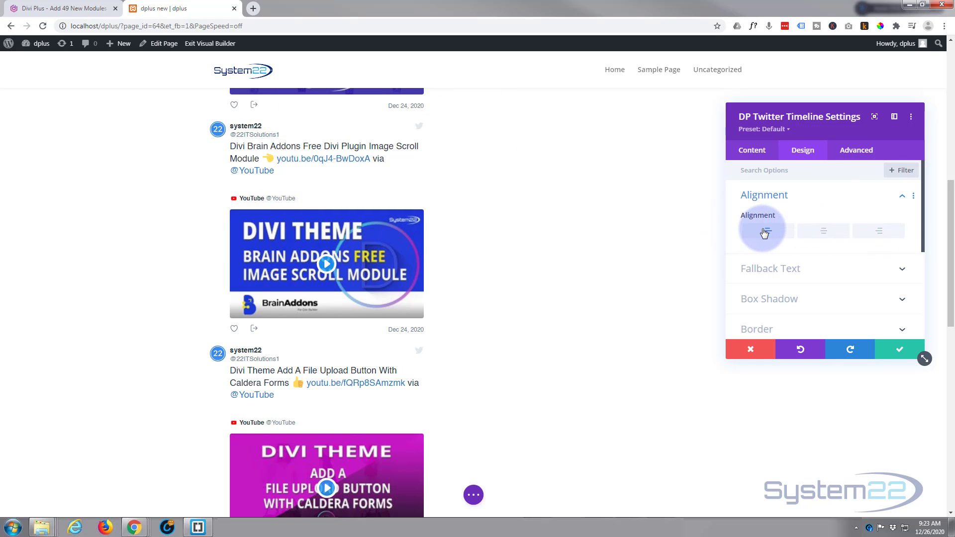
# Browse the Fallback Text fonts, including Almendra, but keep the font at Default.
pyautogui.click(818, 269)
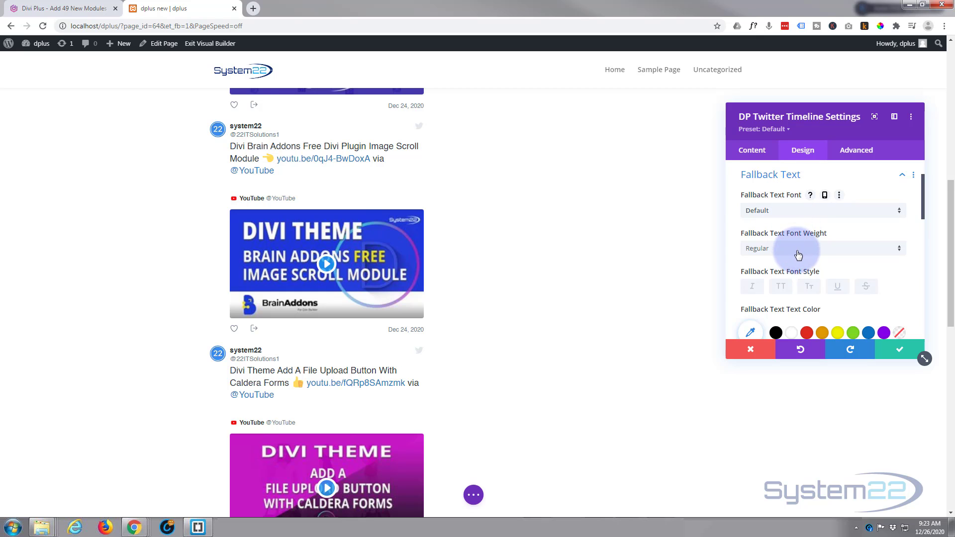
pyautogui.click(793, 217)
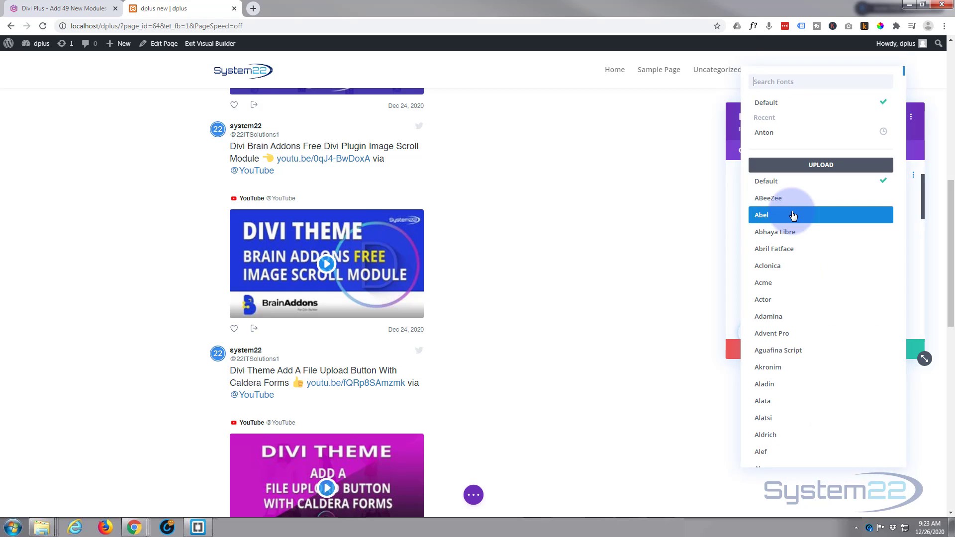
pyautogui.scroll(-5, 795, 278)
pyautogui.scroll(-3, 797, 283)
pyautogui.click(807, 328)
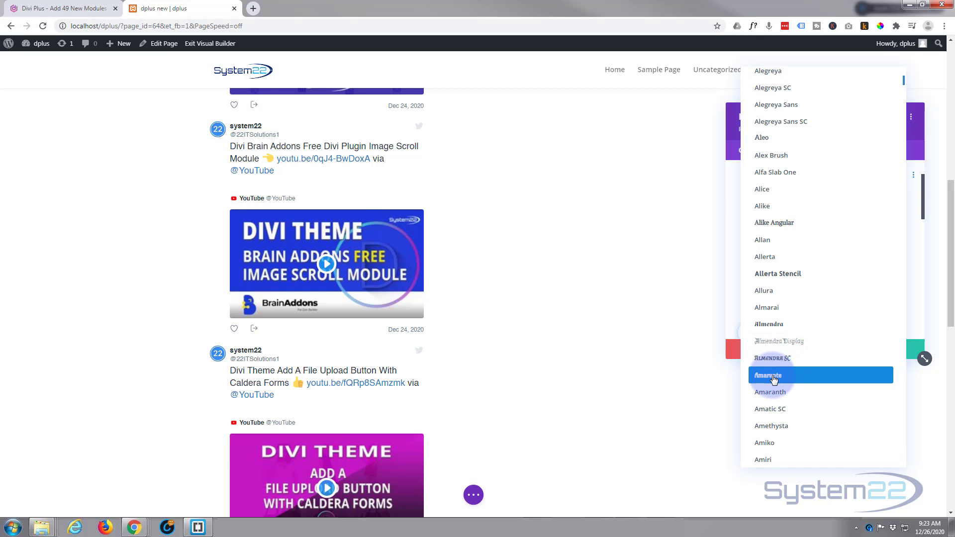
pyautogui.click(916, 267)
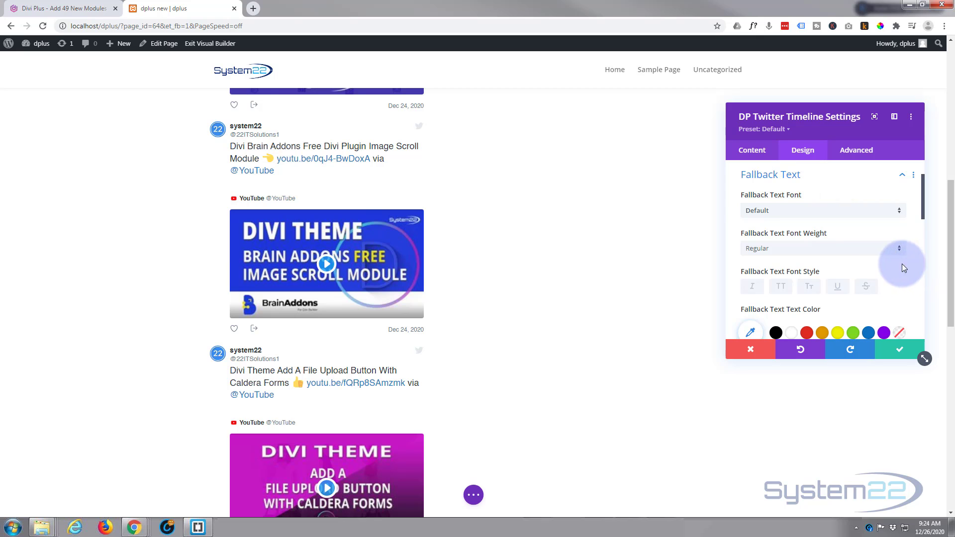
# Try a Box Shadow preset, then set the timeline back to no shadow.
pyautogui.scroll(-4, 879, 267)
pyautogui.scroll(-4, 877, 264)
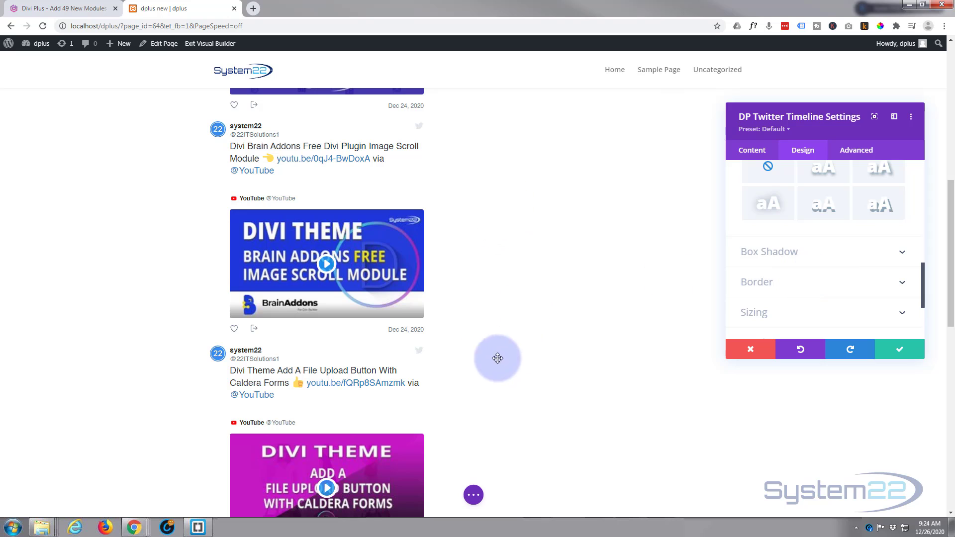
pyautogui.click(832, 254)
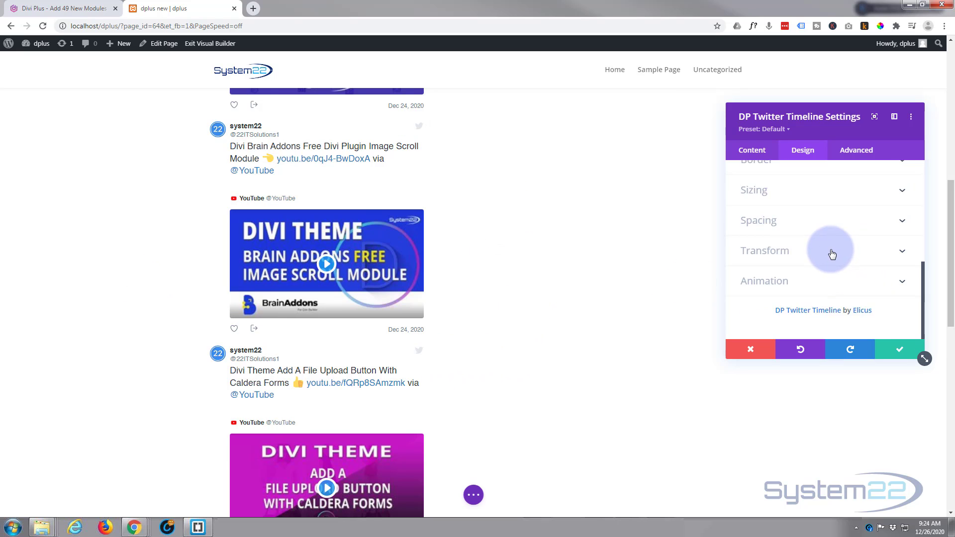
pyautogui.click(885, 224)
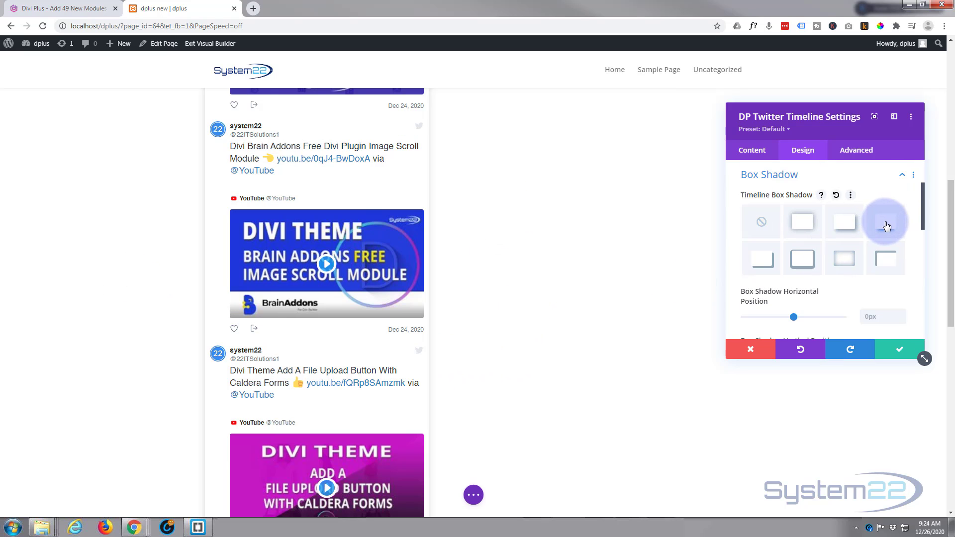
pyautogui.click(761, 221)
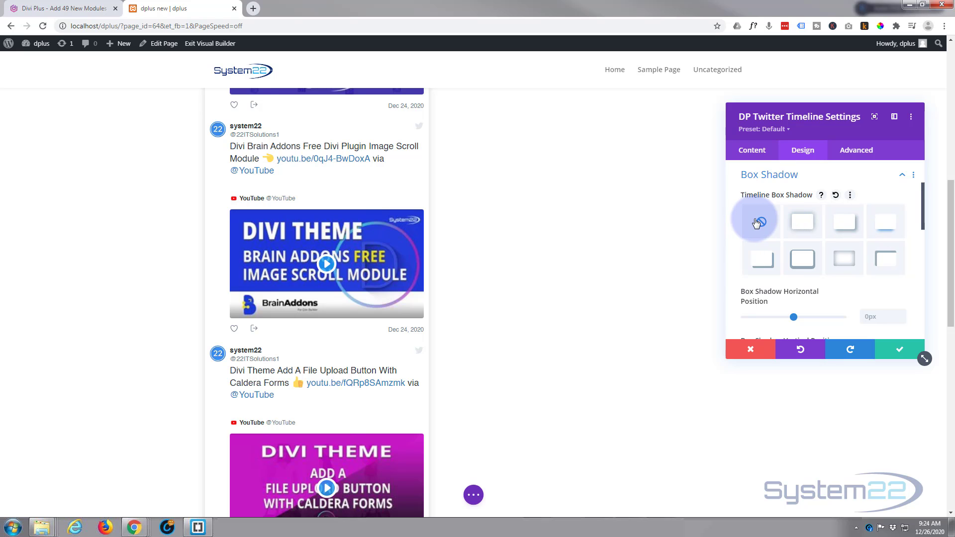
# Review the Sizing options, keeping Height auto and Max Height none.
pyautogui.scroll(-2, 761, 271)
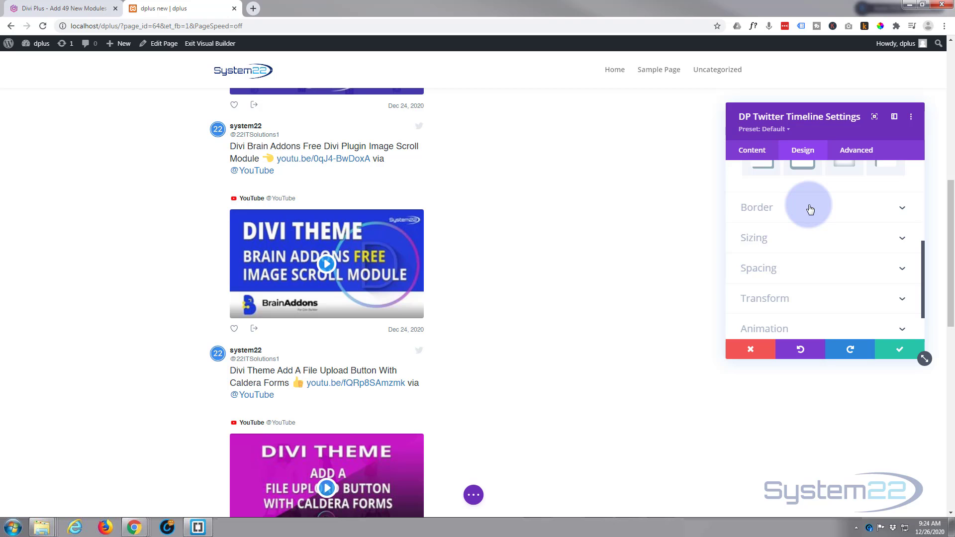
pyautogui.click(824, 238)
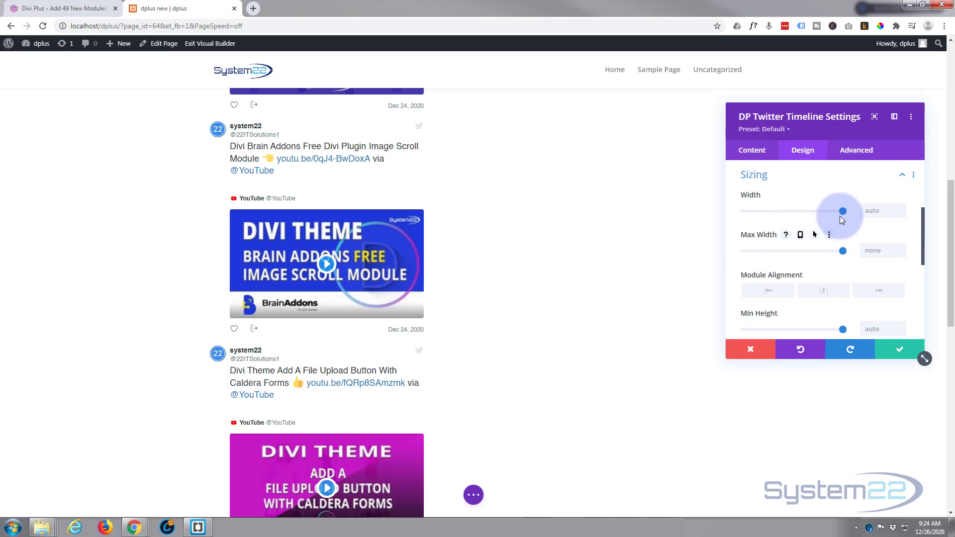
pyautogui.scroll(-1, 792, 252)
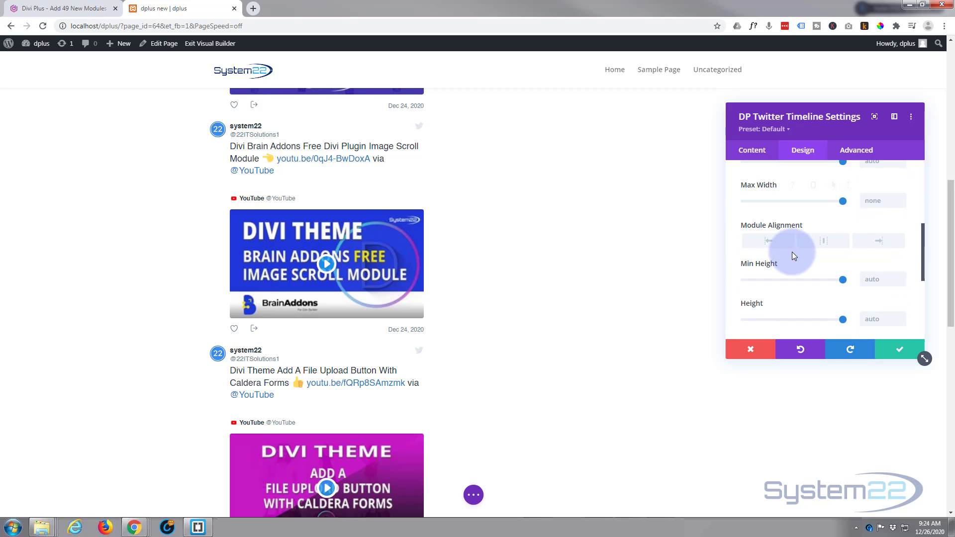
pyautogui.scroll(-1, 572, 272)
pyautogui.scroll(-7, 571, 272)
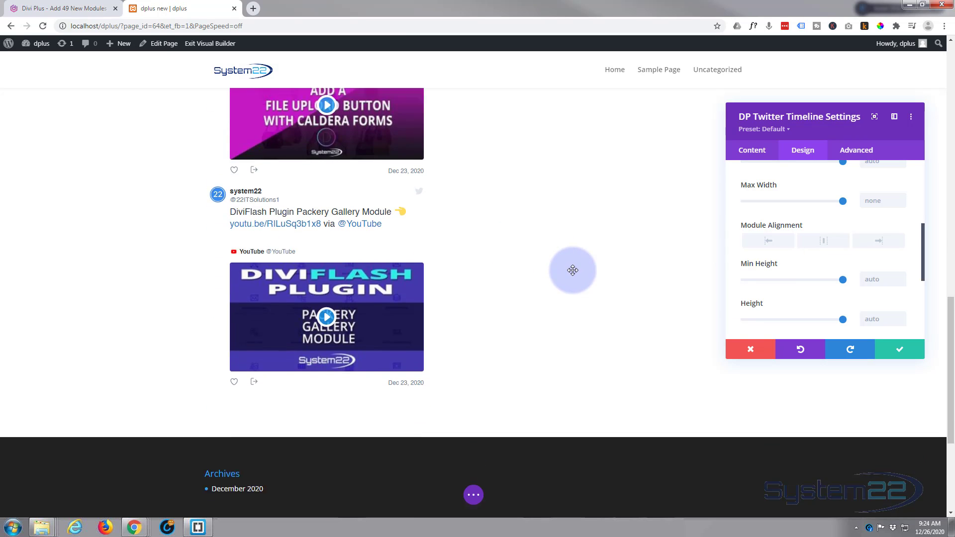
pyautogui.scroll(6, 572, 270)
pyautogui.scroll(10, 572, 270)
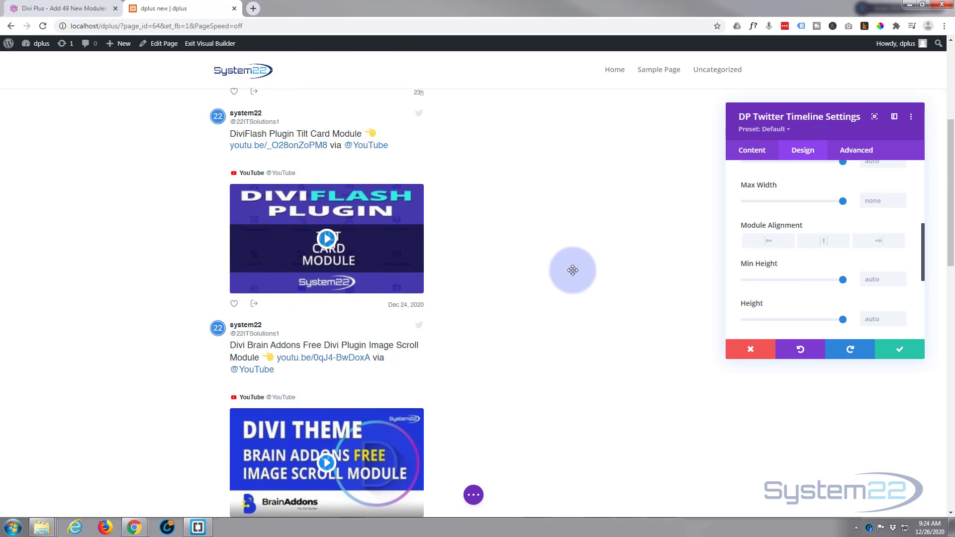
pyautogui.scroll(2, 572, 270)
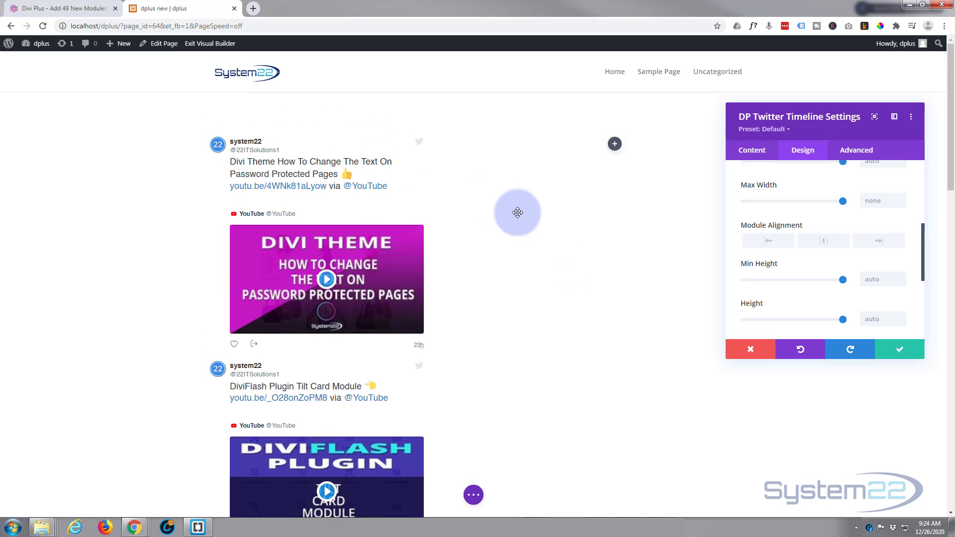
pyautogui.scroll(-3, 780, 281)
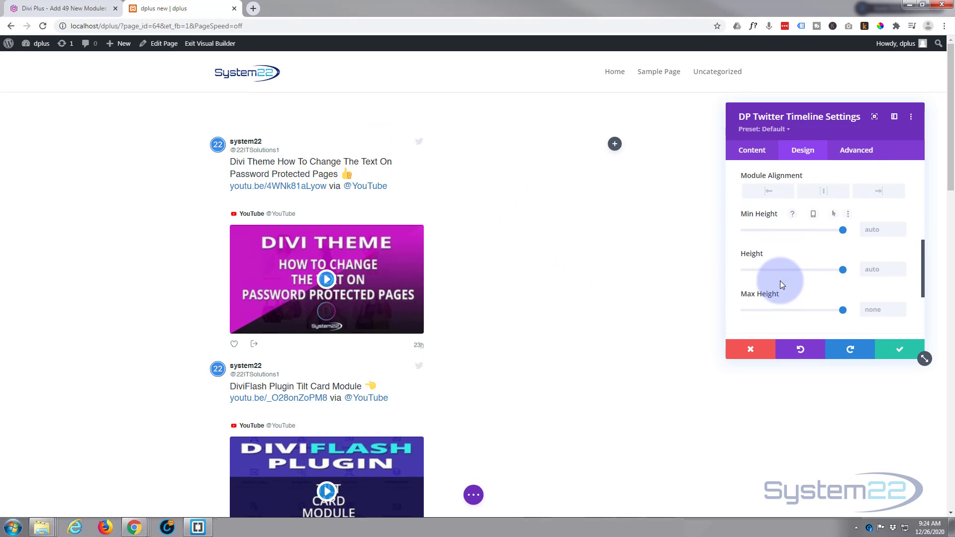
pyautogui.scroll(-1, 780, 280)
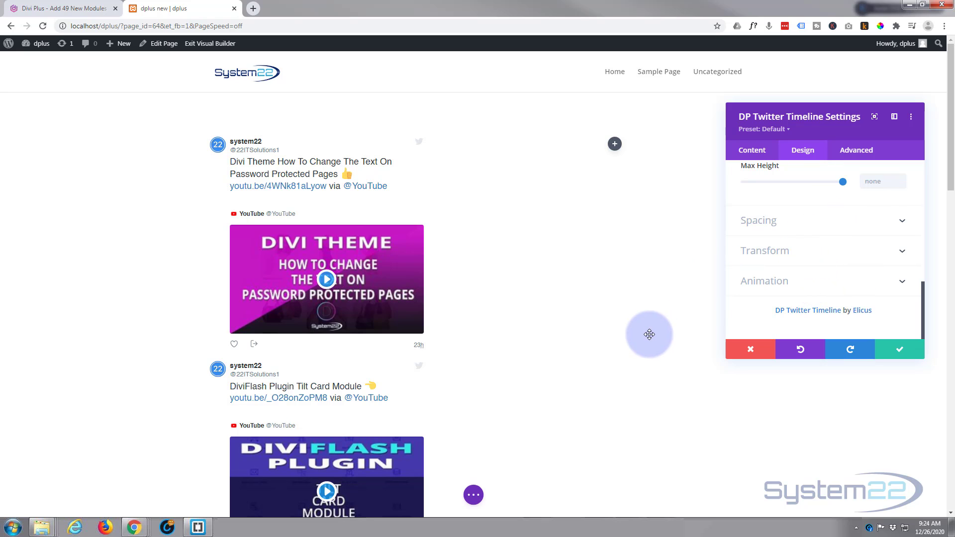
# Confirm the Twitter Timeline module settings and save the page.
pyautogui.click(900, 351)
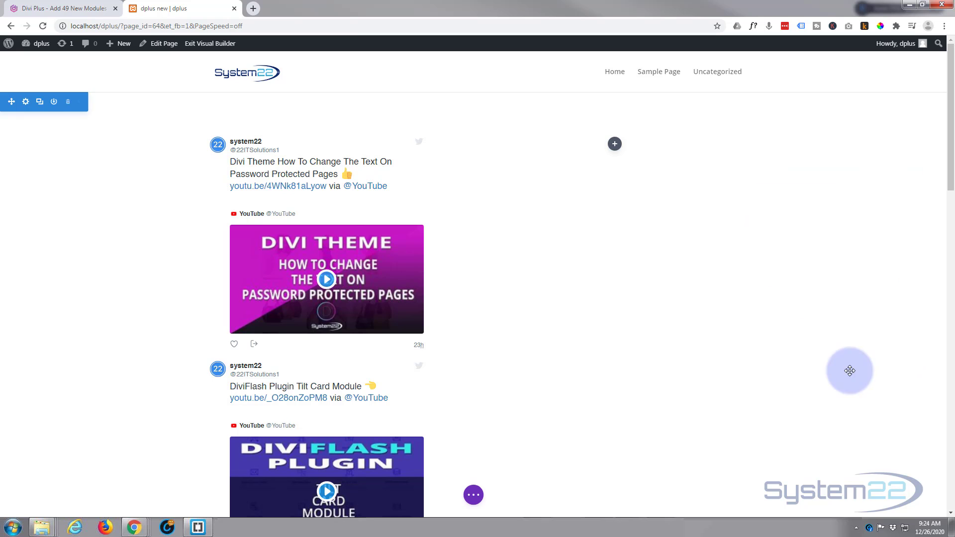
pyautogui.click(475, 496)
pyautogui.click(876, 498)
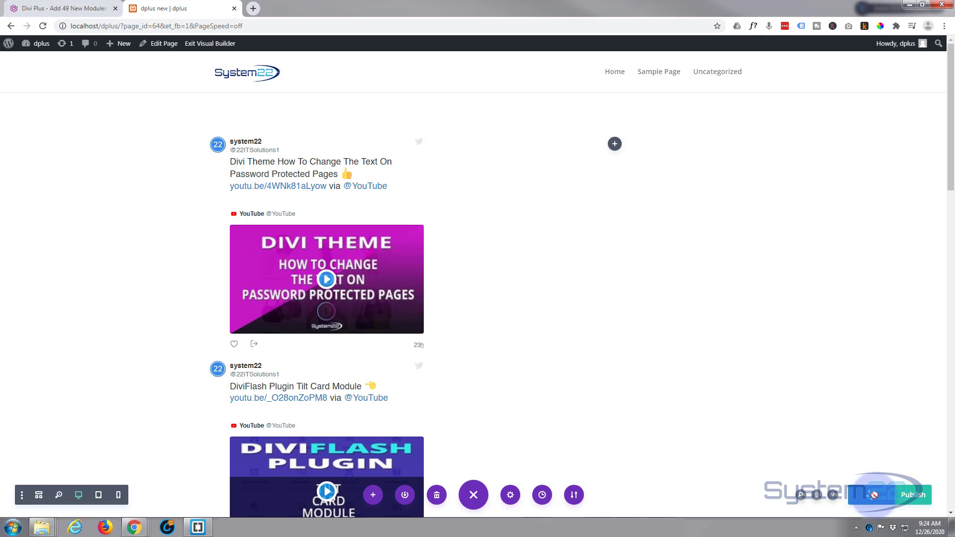
# Exit the Visual Builder and review the live system22 tweet feed, briefly checking the Divi Plus tab.
pyautogui.click(211, 45)
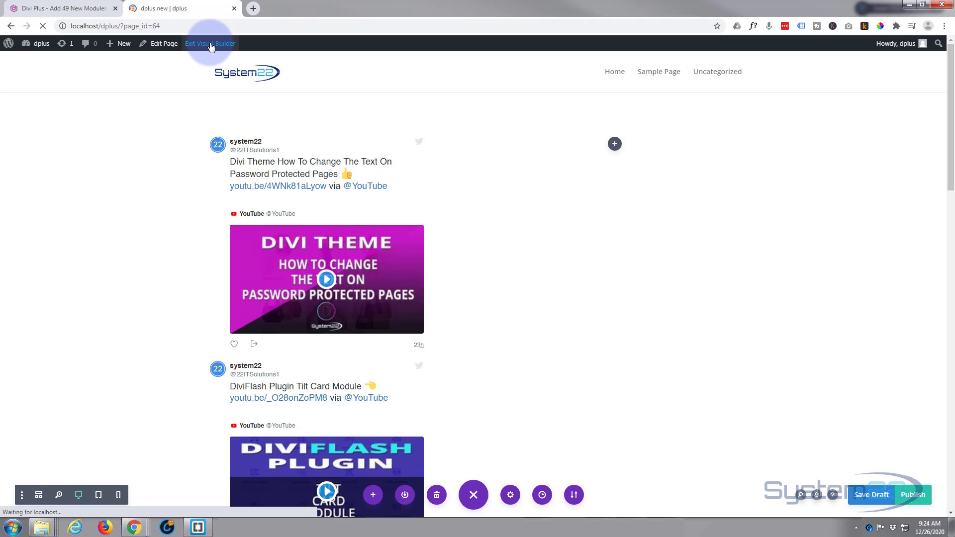
pyautogui.scroll(-10, 133, 240)
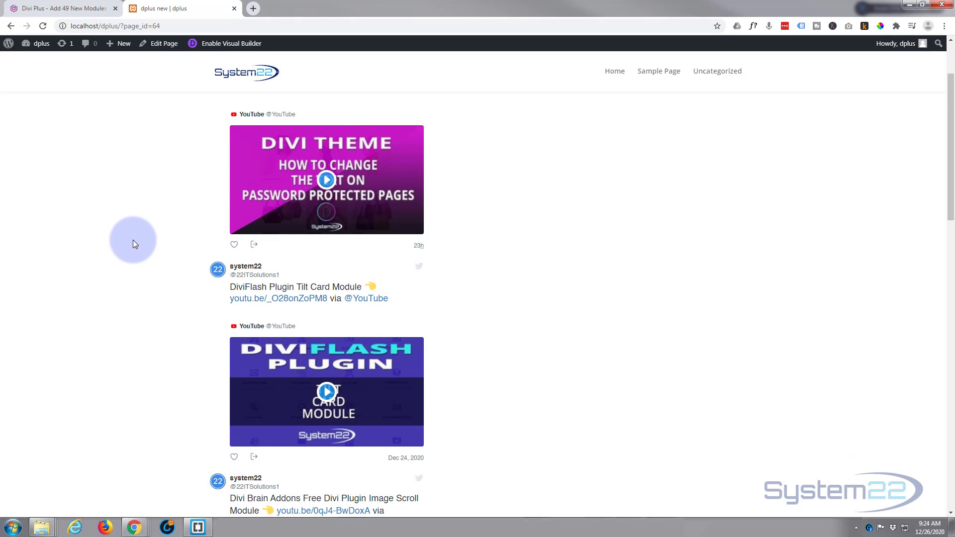
pyautogui.scroll(-6, 133, 240)
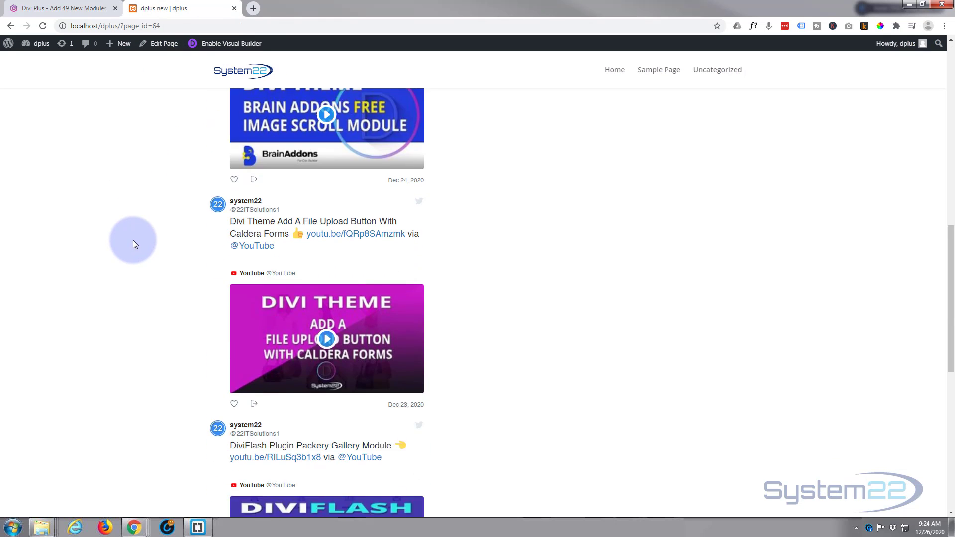
pyautogui.scroll(3, 133, 240)
pyautogui.scroll(14, 132, 239)
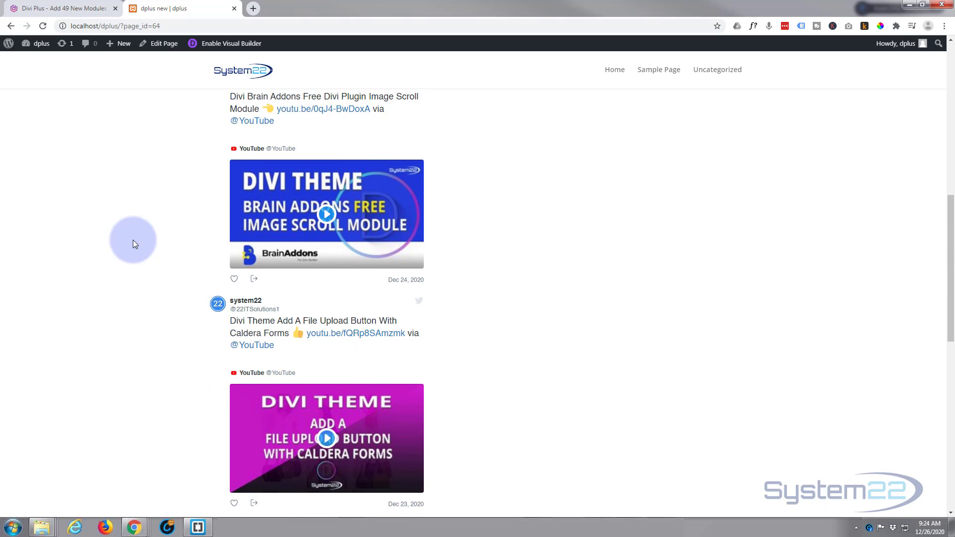
pyautogui.scroll(1, 133, 239)
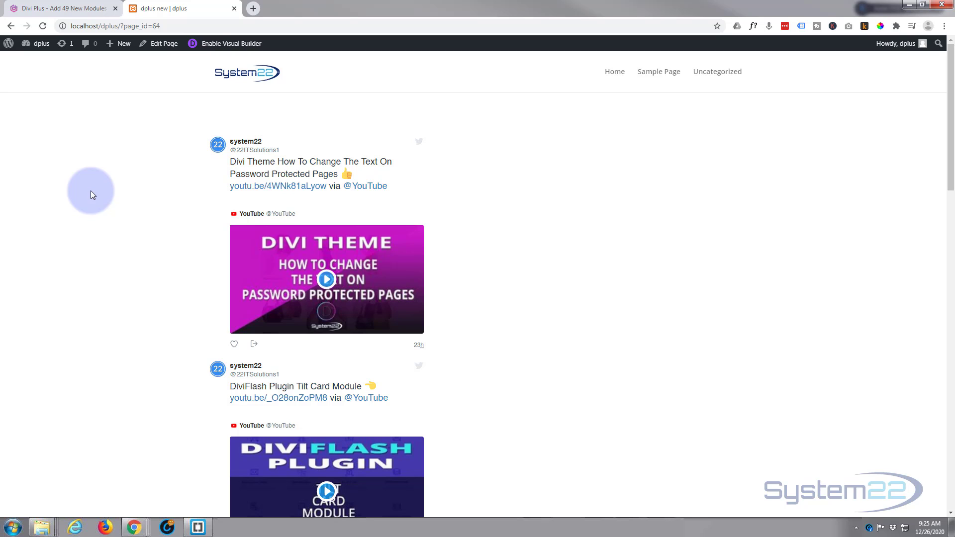
pyautogui.click(72, 2)
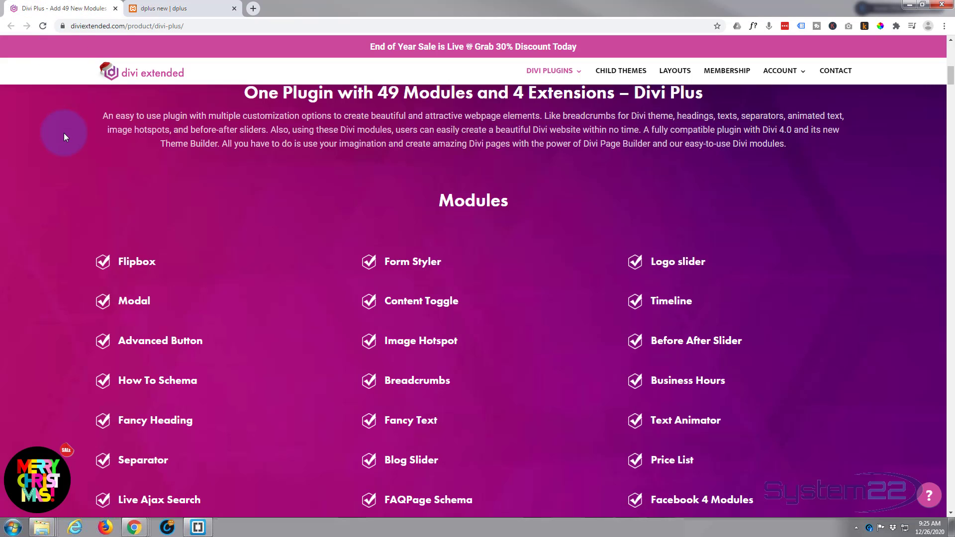
pyautogui.click(178, 12)
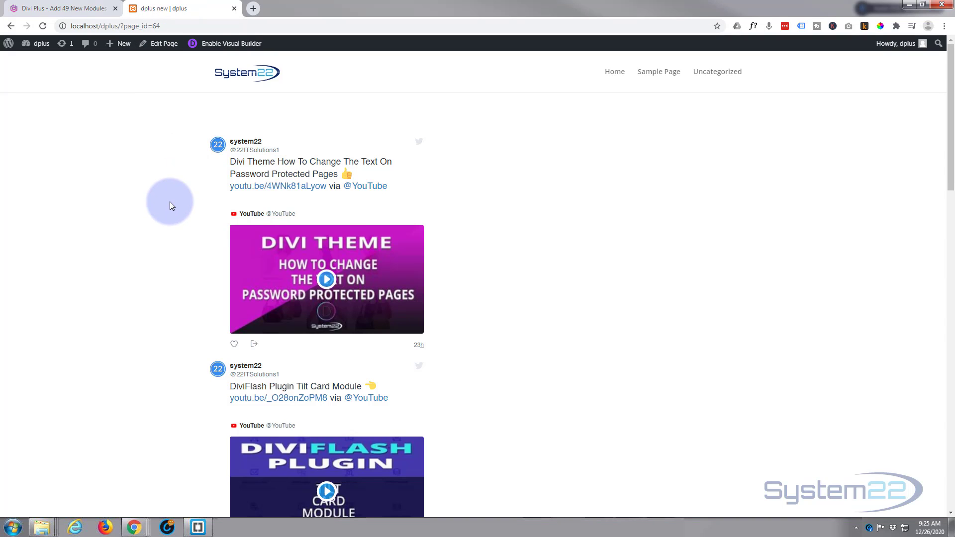